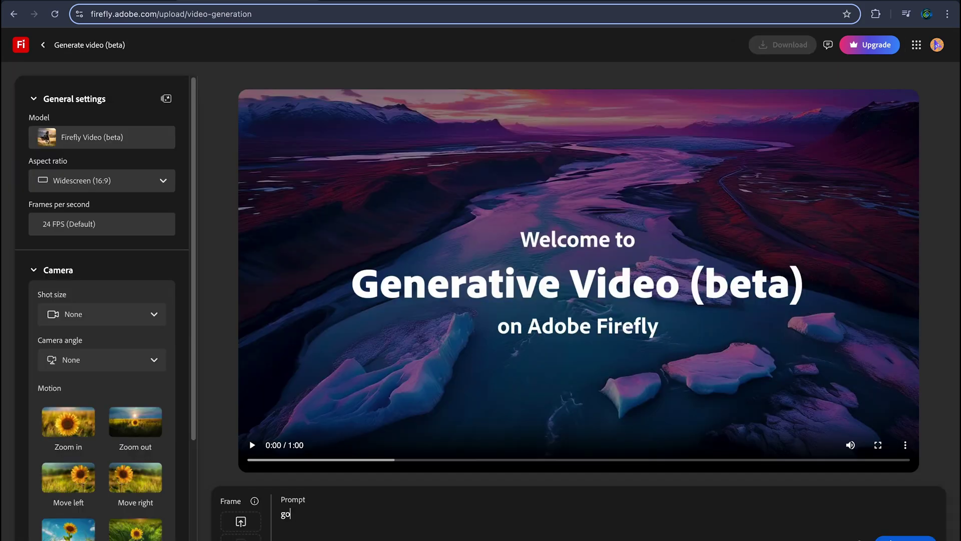
Clear the existing text from the Generate video prompt box.
key(BackSpace)
key(BackSpace)
Generate a video from the prompt 'Goldfish Swim in slow motion'.
text(Goldfish Swim in slow motion)
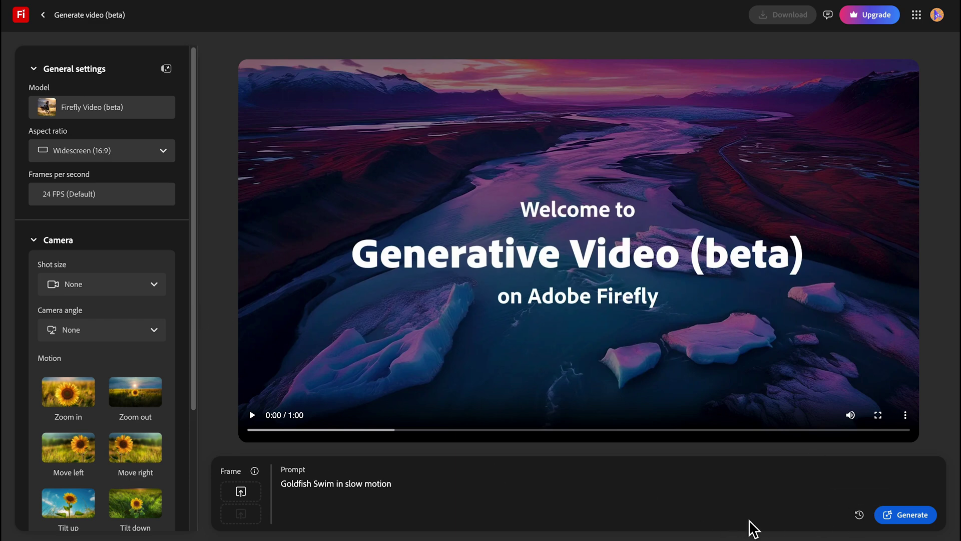
click(904, 517)
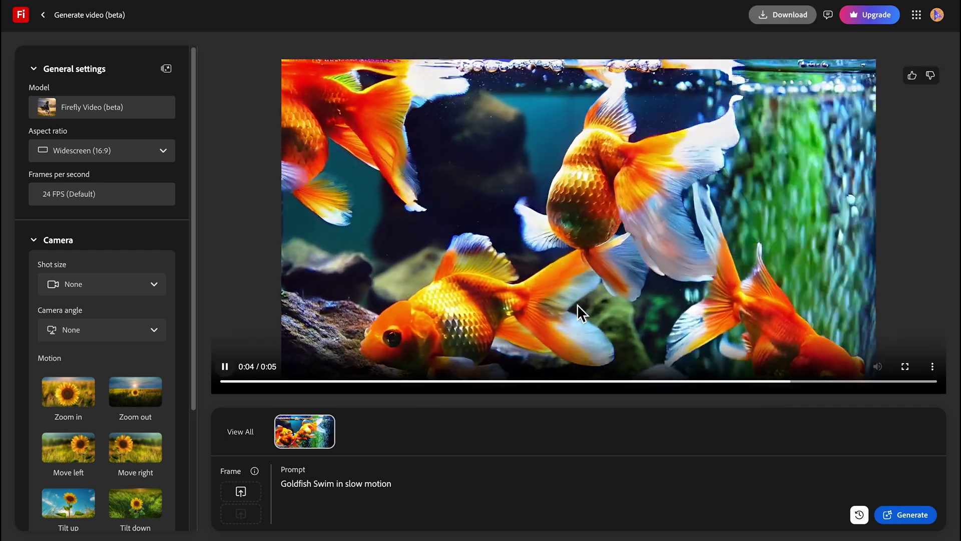
Review the clip's extra playback options and the available aspect ratios, keeping the defaults.
click(944, 373)
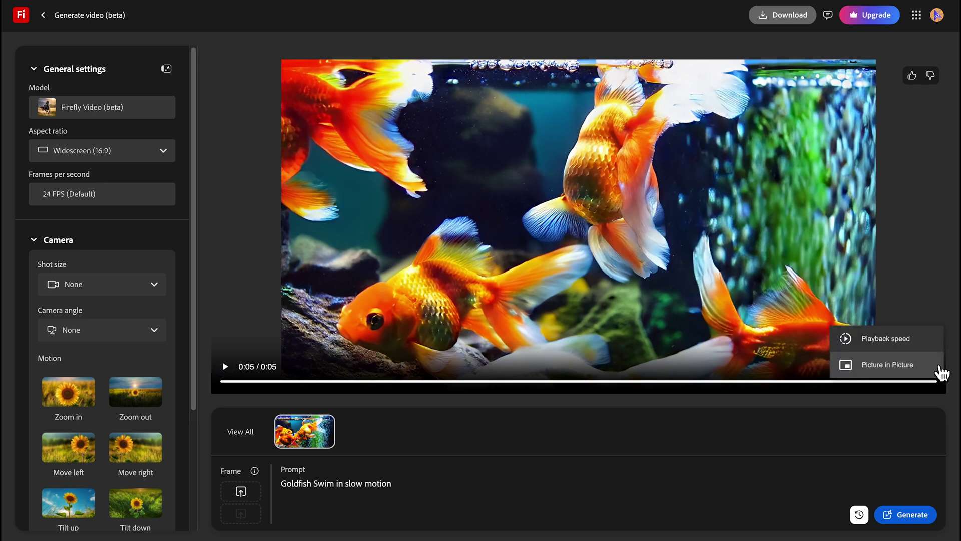
scroll(100, 300, down, 2)
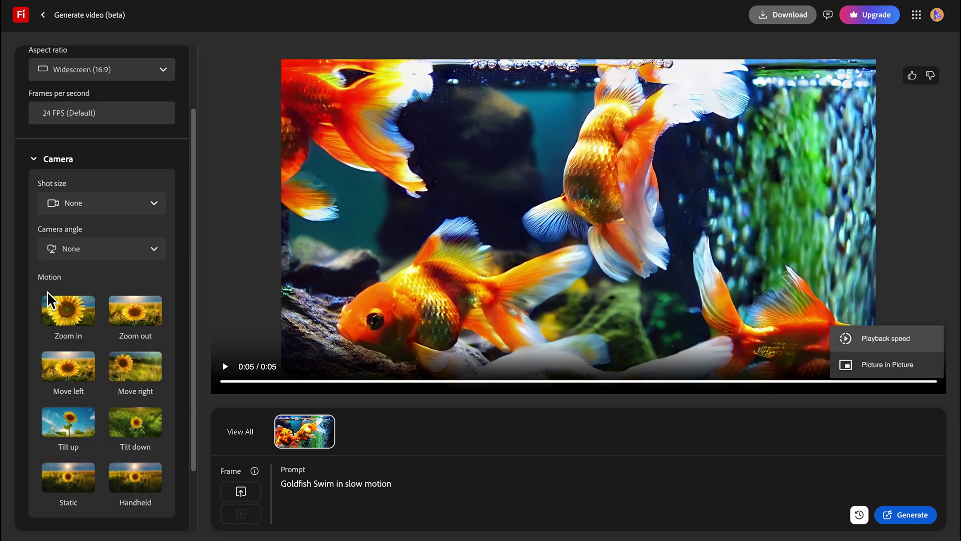
scroll(82, 191, up, 2)
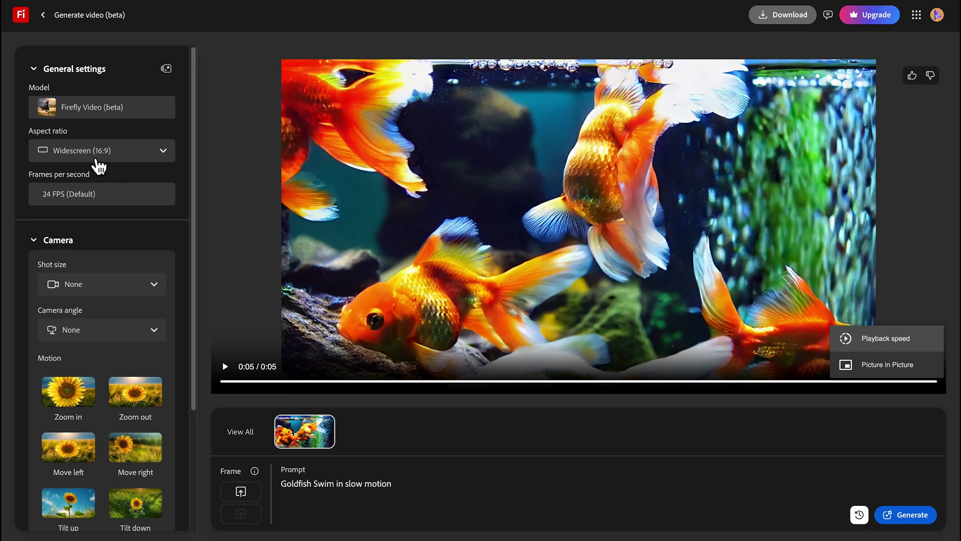
click(79, 158)
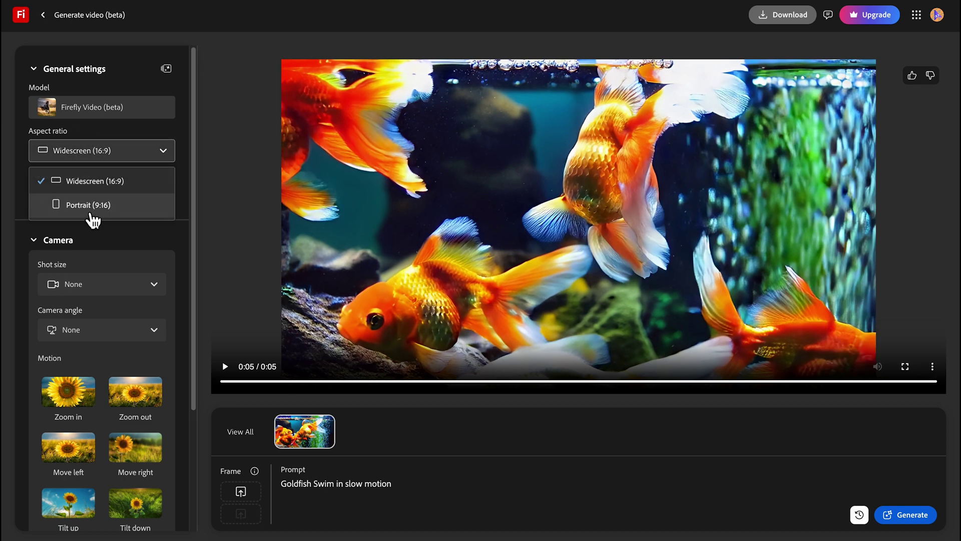
click(110, 245)
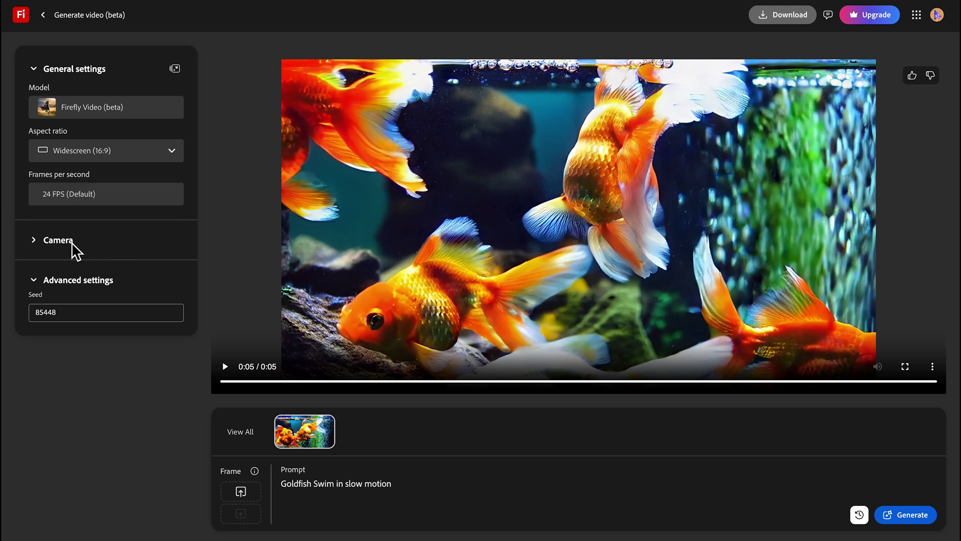
click(38, 245)
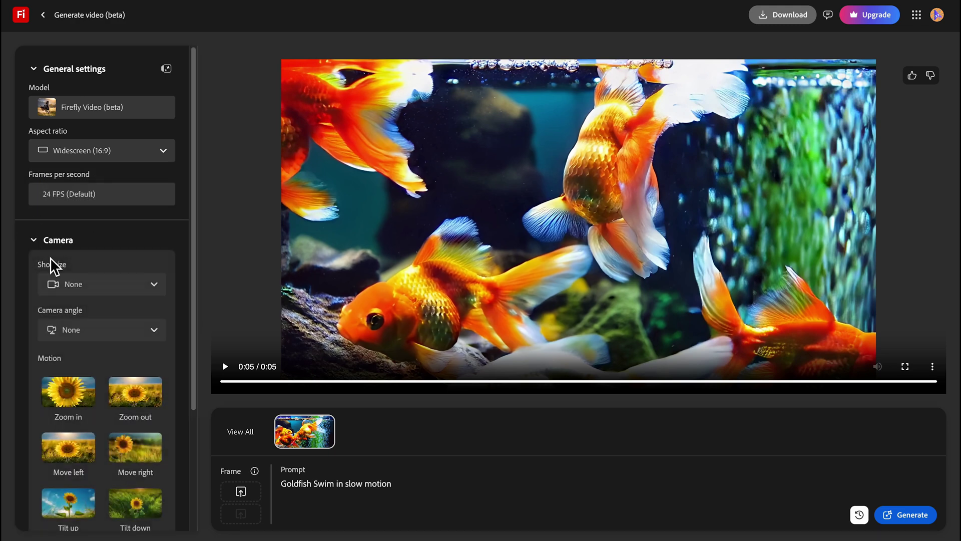
Check the Shot size and Camera angle options, leave both at None, and return home.
click(116, 301)
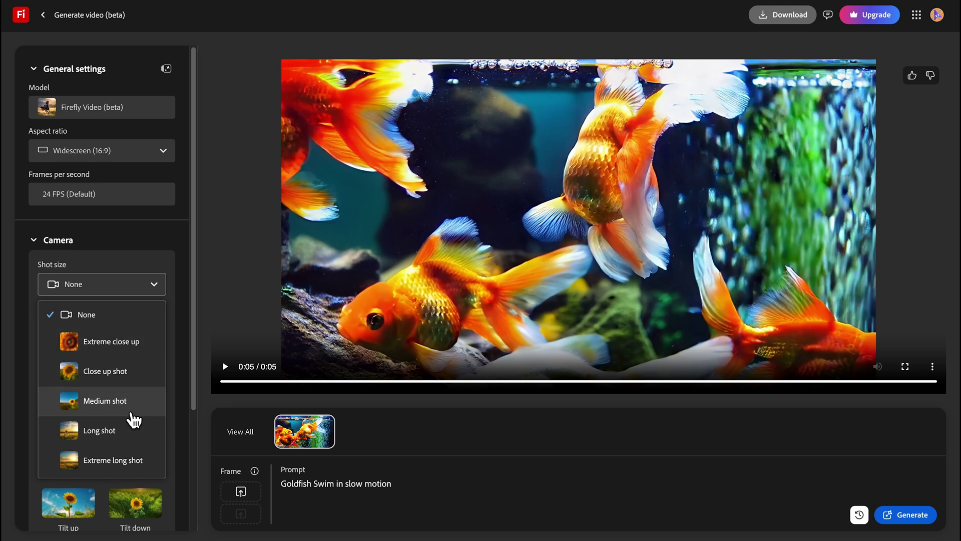
click(131, 250)
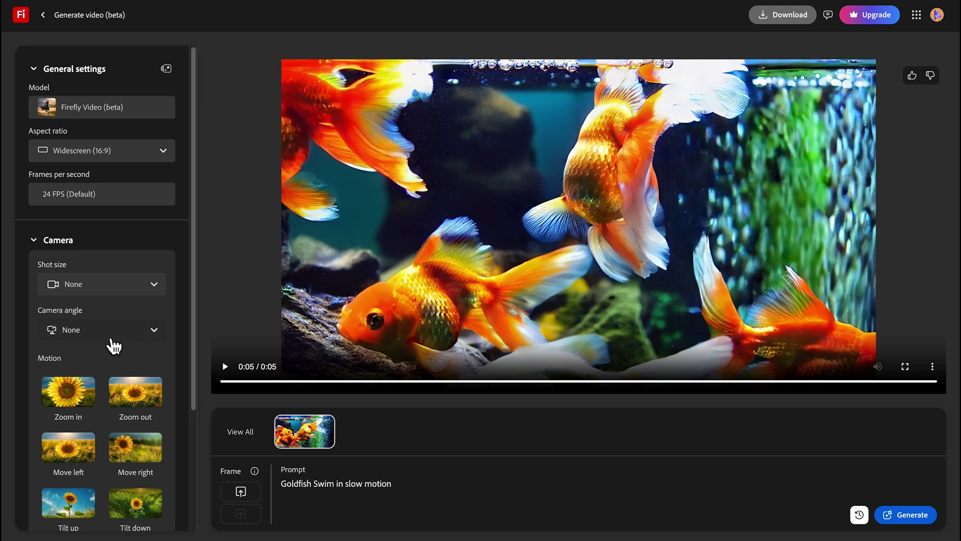
right_click(104, 320)
click(47, 335)
click(76, 331)
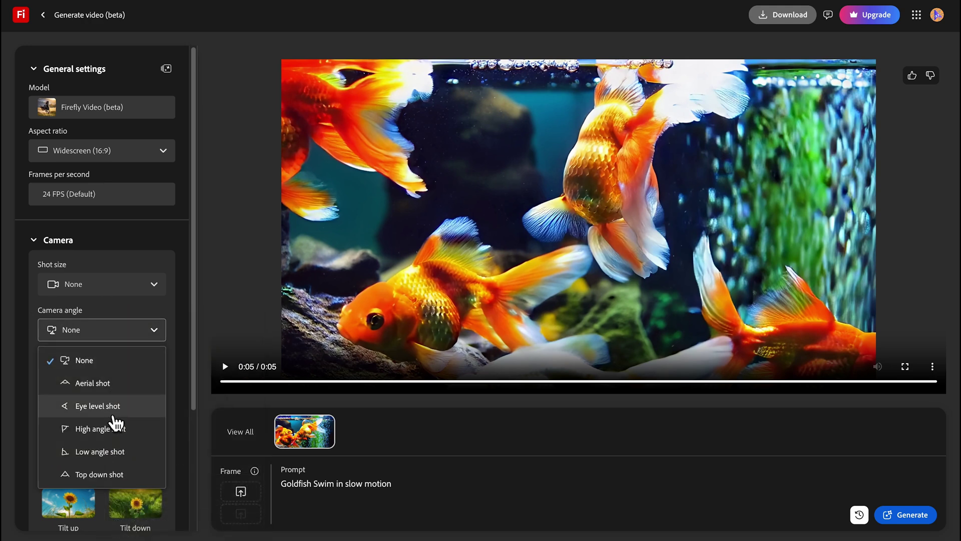
click(114, 307)
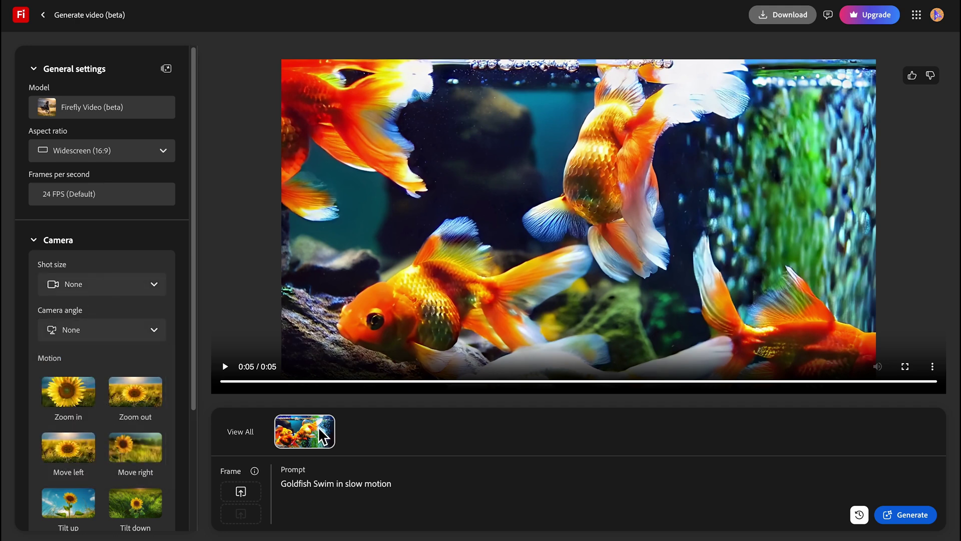
scroll(138, 440, down, 1)
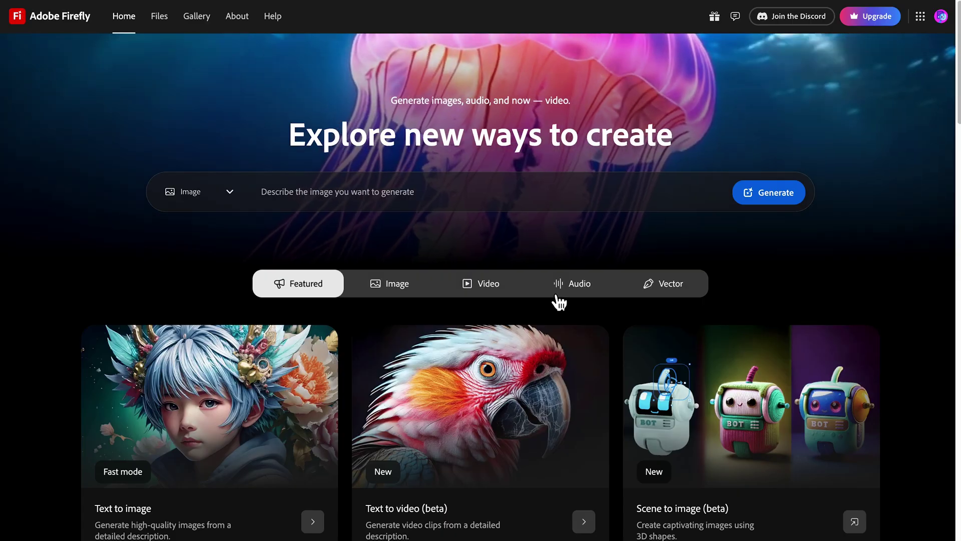
Open Image to video (beta) from the home page and dismiss its intro with Get started.
scroll(559, 302, down, 7)
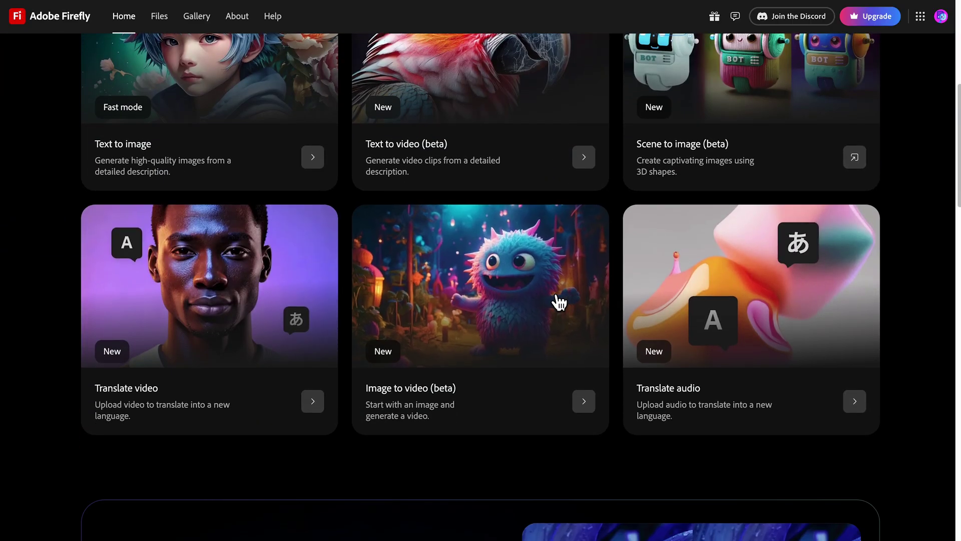
click(479, 285)
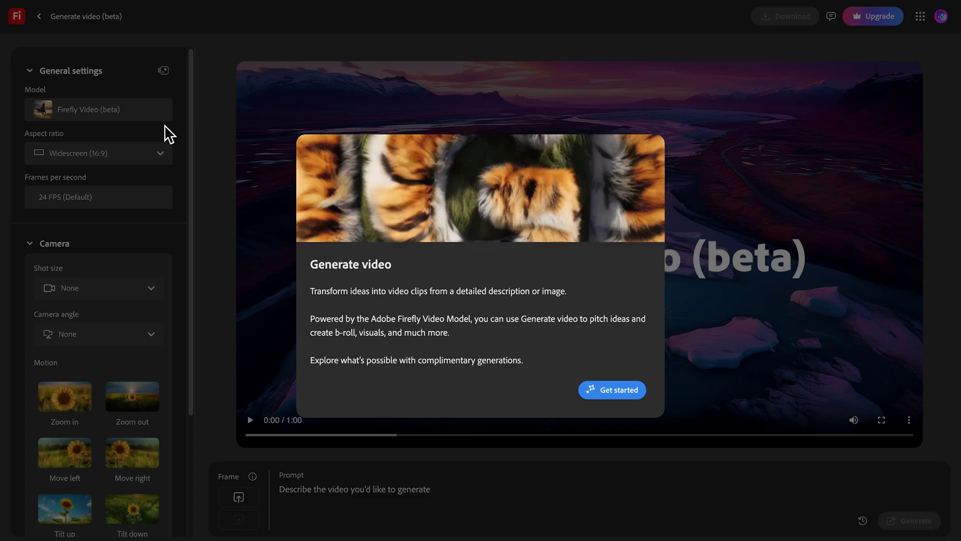
click(606, 396)
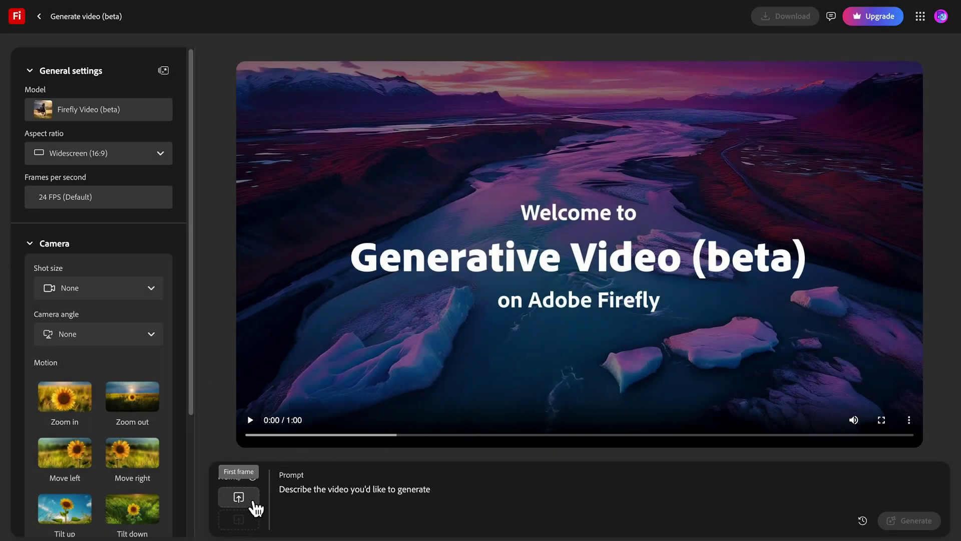
Upload two monster images from Downloads as the first and end frames, accepting the upload terms.
click(253, 501)
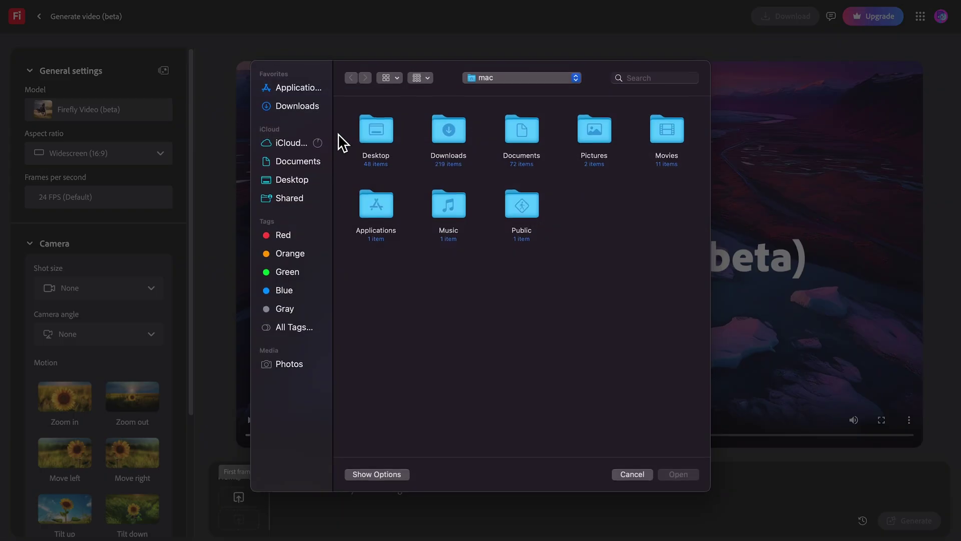
click(306, 109)
double_click(368, 130)
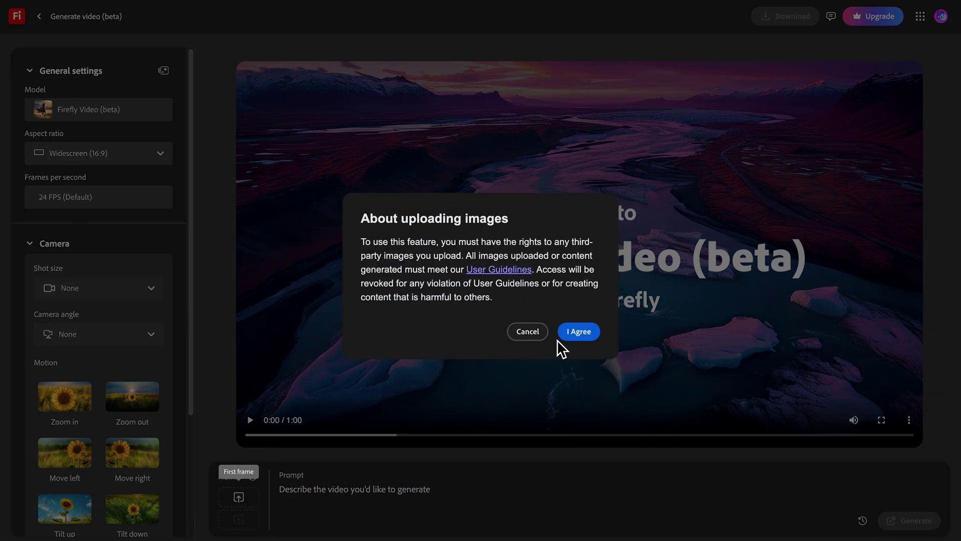
click(581, 332)
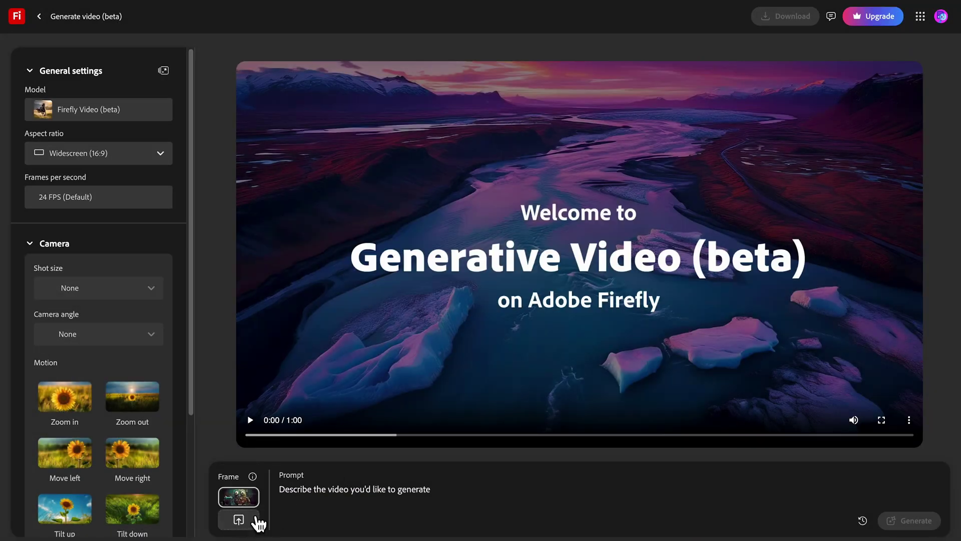
click(244, 525)
double_click(449, 136)
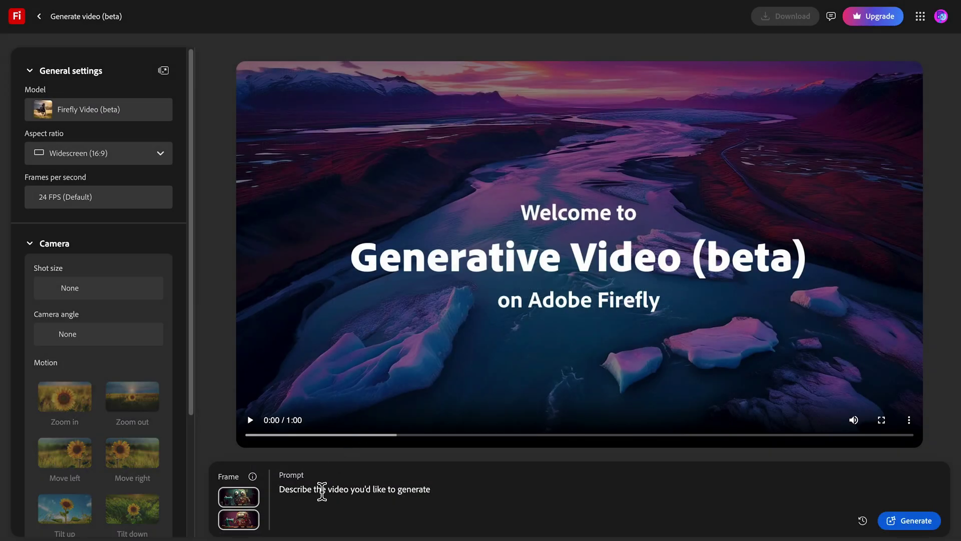
Generate a clip from both frames with the prompt 'Jumping on a floor'.
click(322, 491)
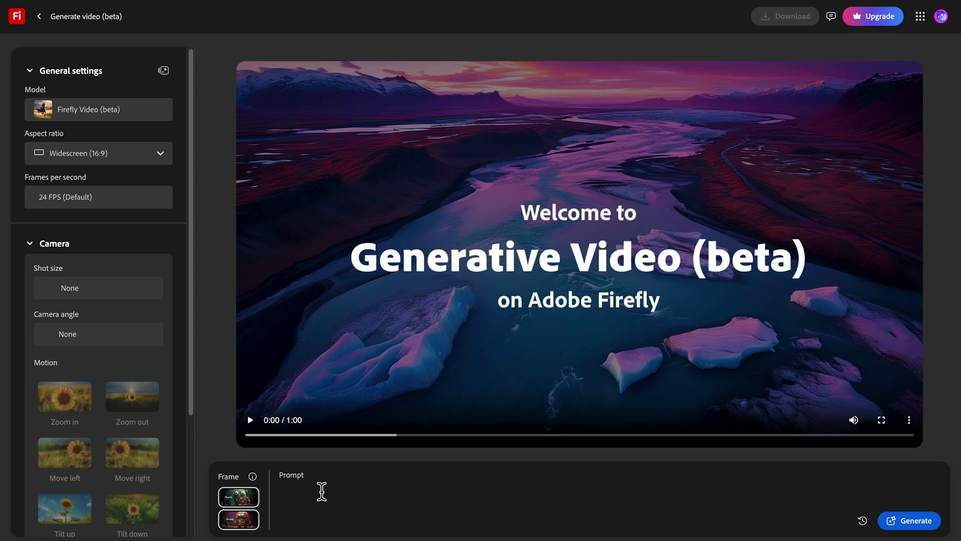
text(Jumping on a floor)
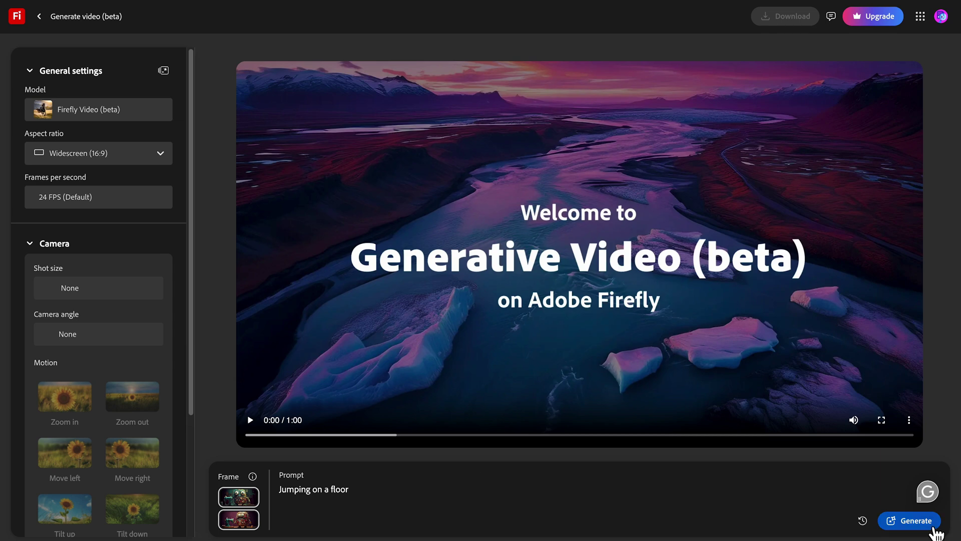
click(929, 524)
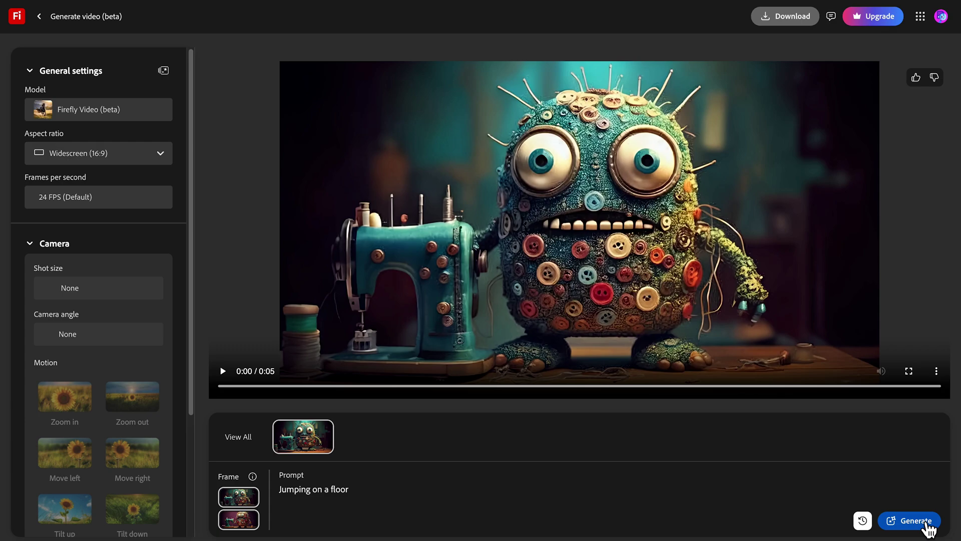
Replay the monster clip, including in fullscreen, then remove the current first-frame image.
click(224, 372)
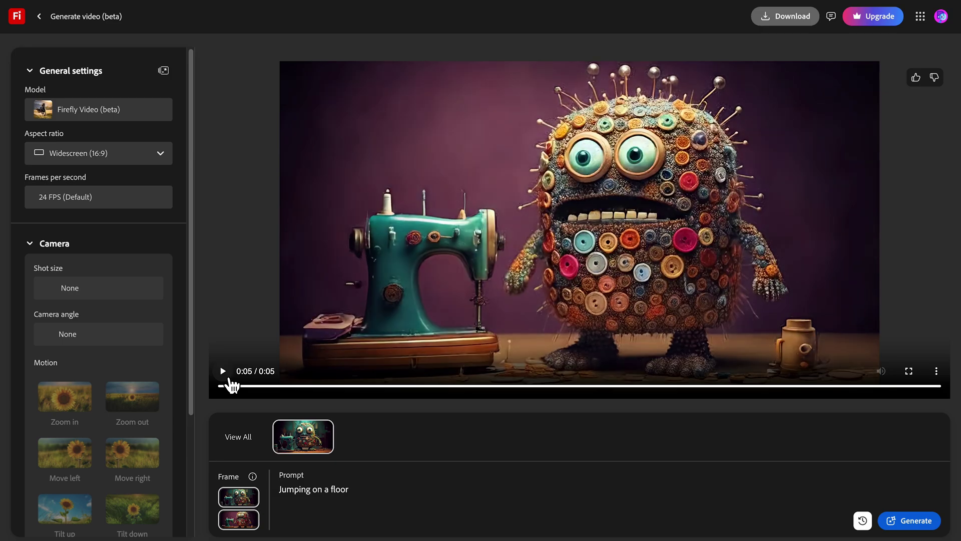
click(230, 381)
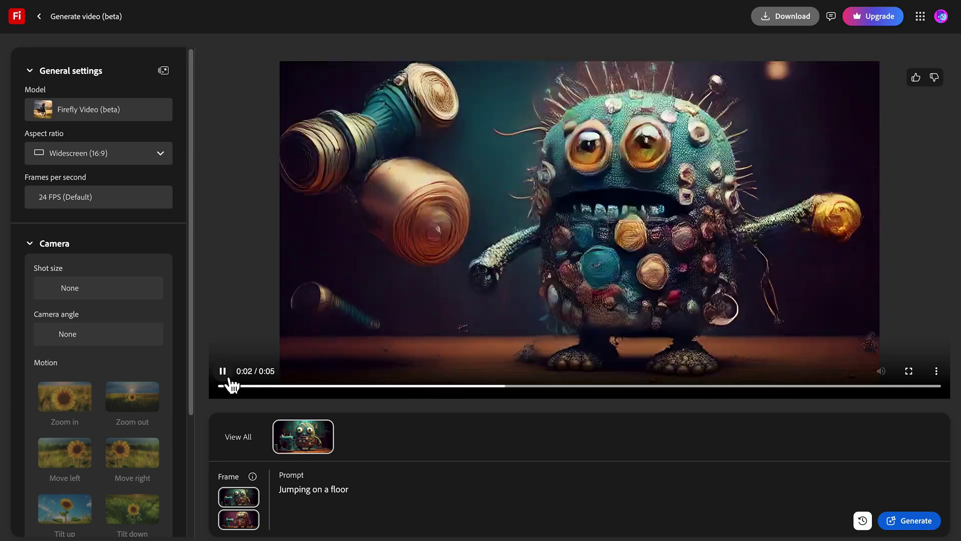
click(908, 371)
click(31, 528)
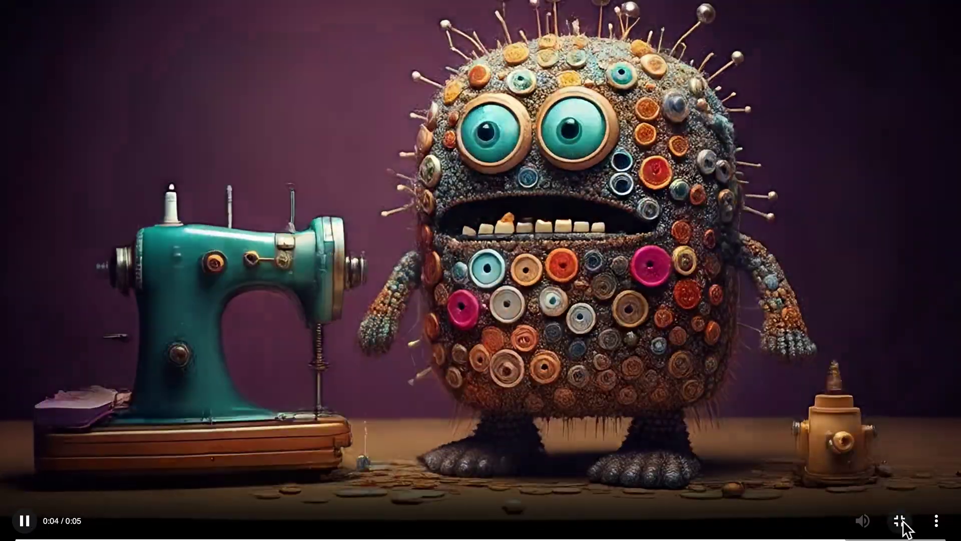
click(900, 521)
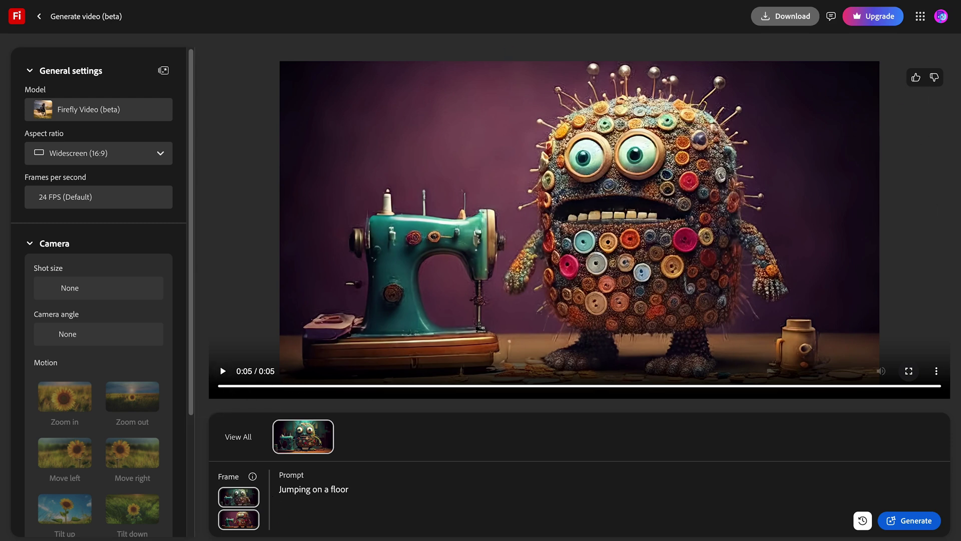
click(239, 497)
Set the sunset hiking photo as first frame and the colourful street photo as end frame.
click(239, 498)
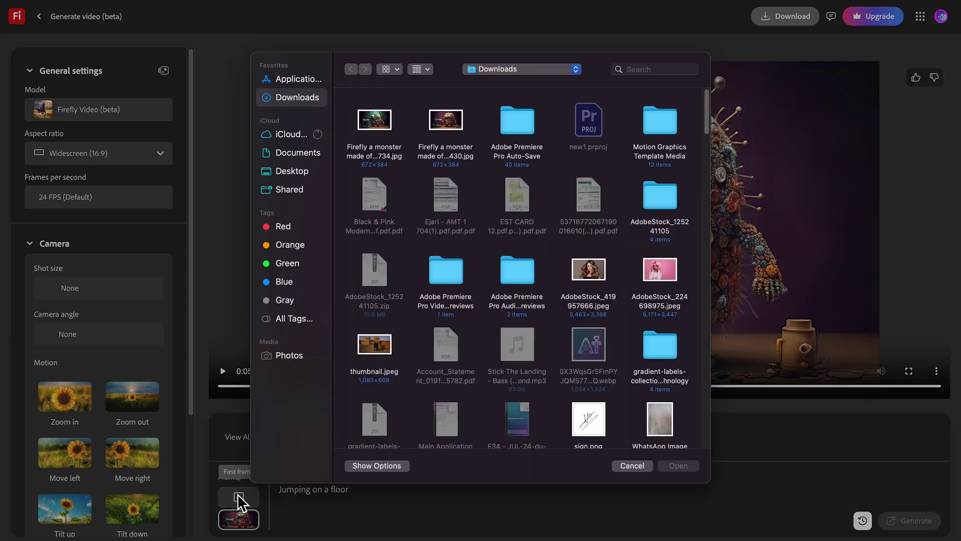
click(302, 167)
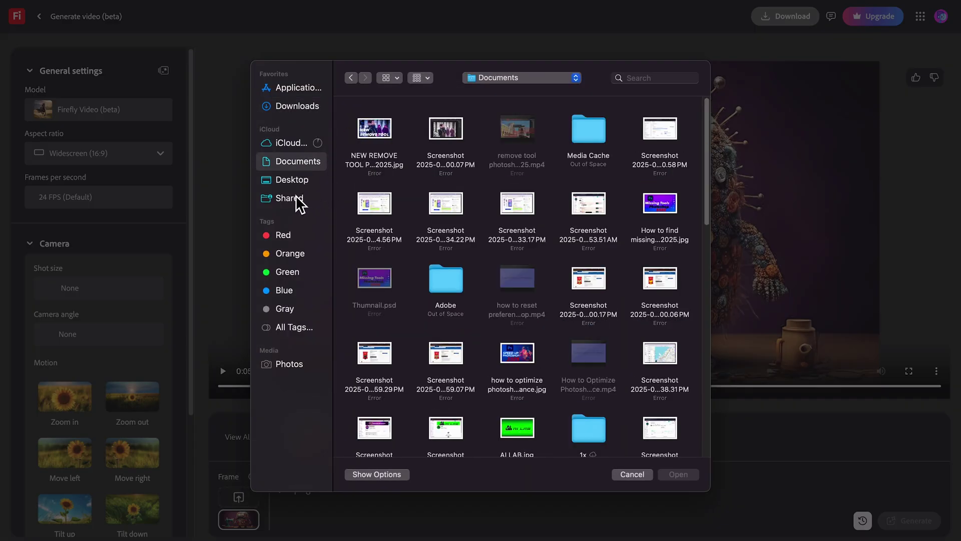
click(296, 105)
scroll(475, 320, down, 2)
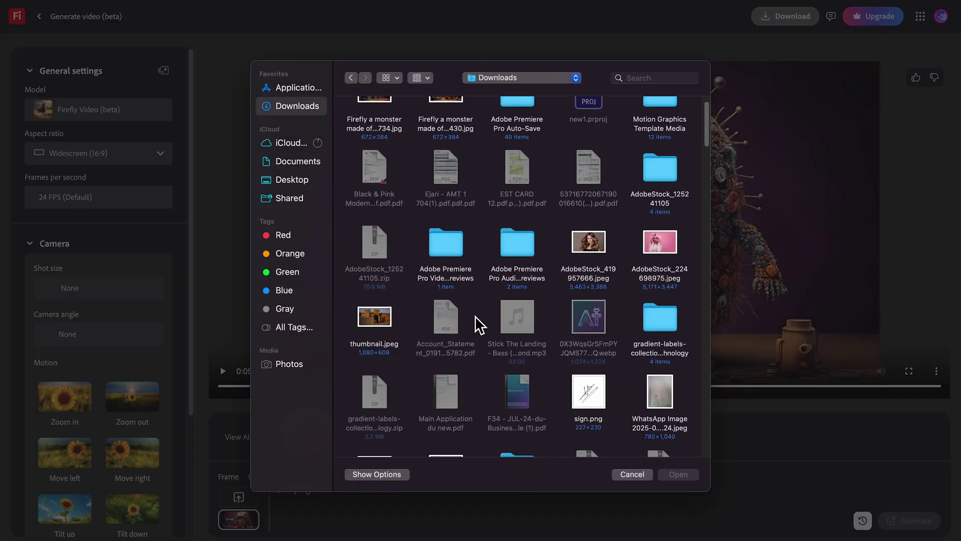
scroll(475, 317, down, 3)
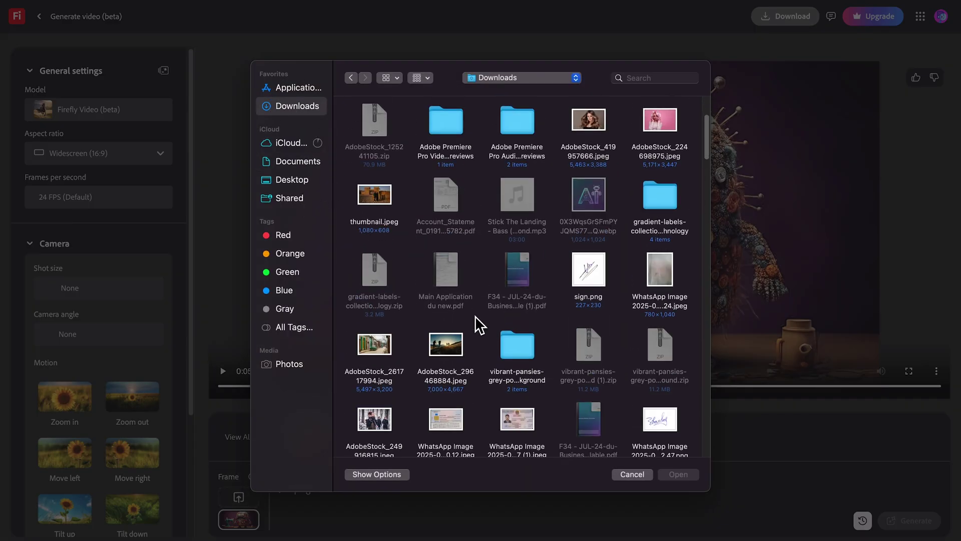
double_click(443, 352)
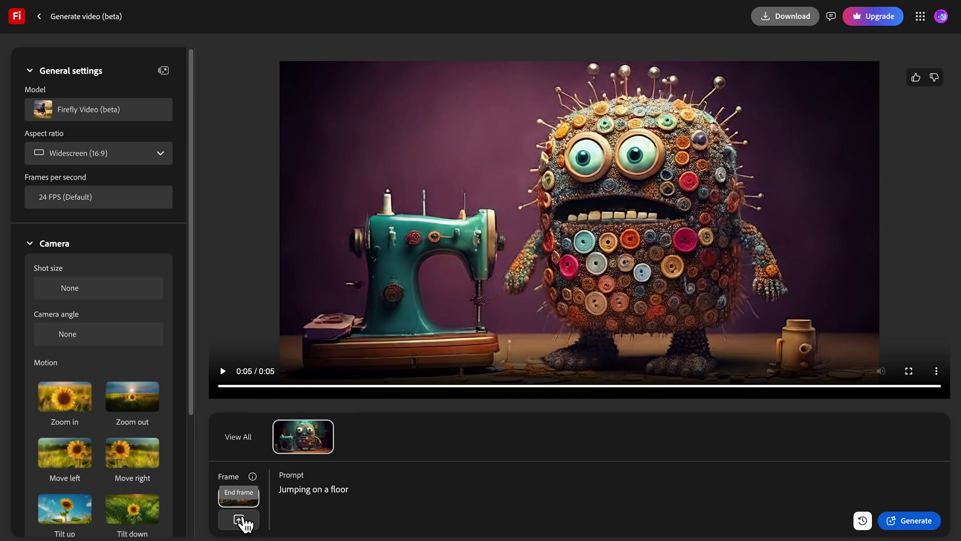
click(239, 520)
scroll(399, 378, down, 5)
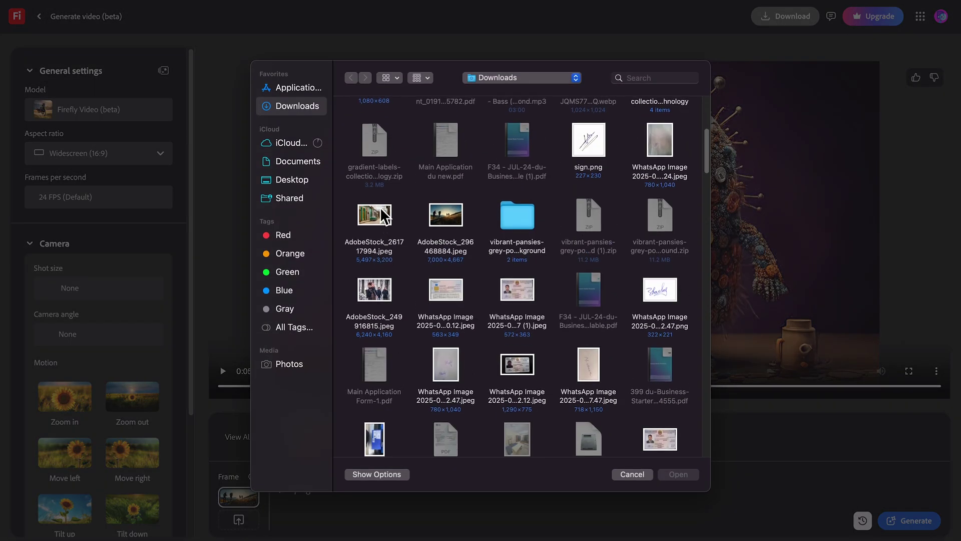
double_click(384, 213)
Replace the prompt text with 'mountain to road'.
double_click(364, 495)
click(364, 495)
key(ctrl+a)
key(BackSpace)
text(m)
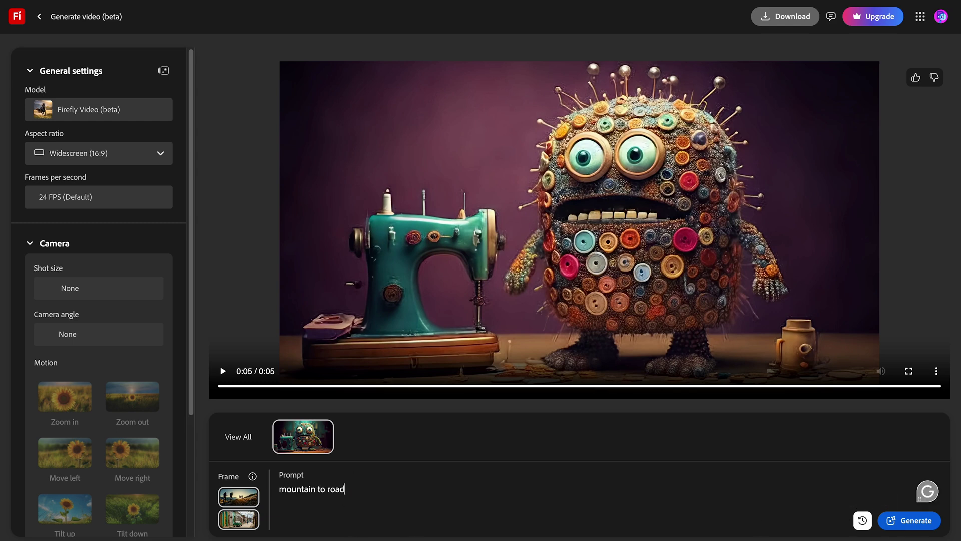
Extend the too-short prompt to 'mountain to road journey' and generate the new clip.
click(909, 526)
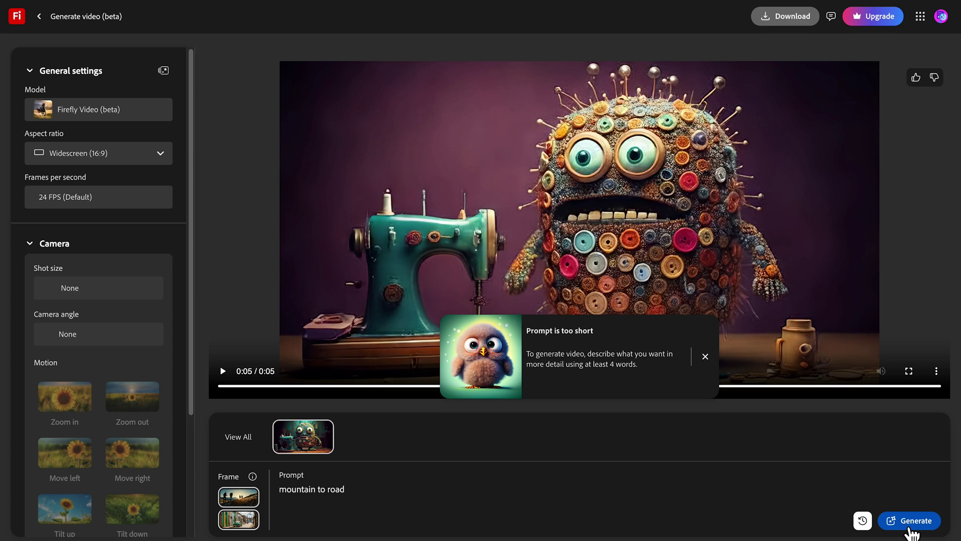
click(360, 494)
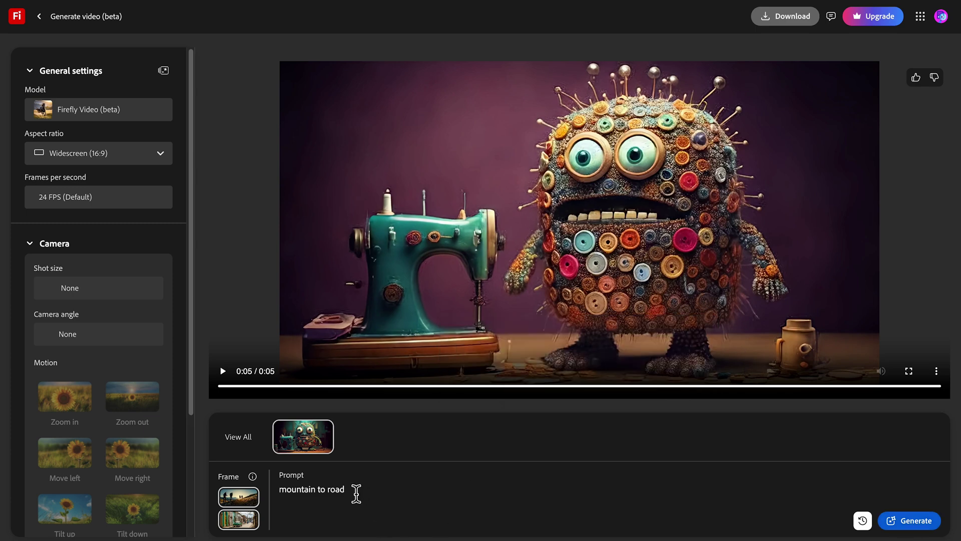
text(journey)
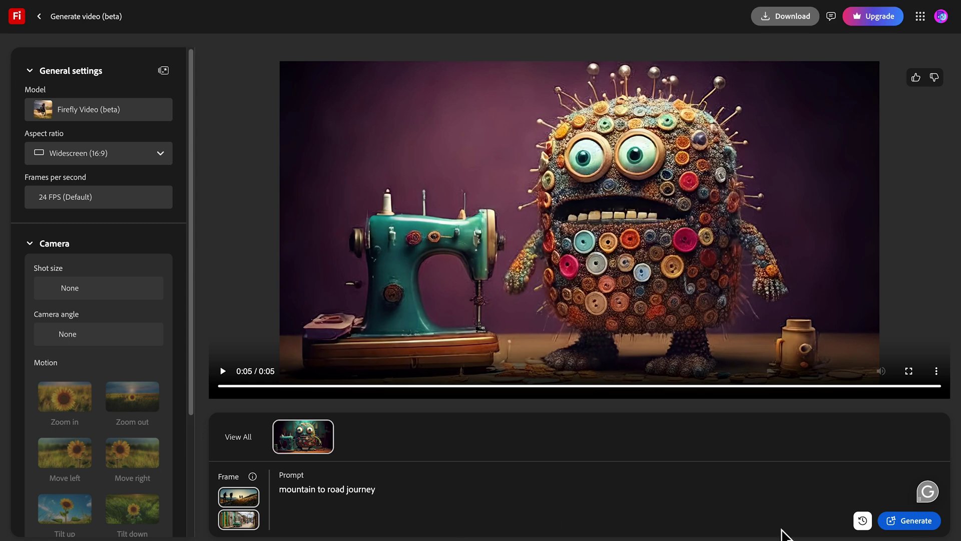
click(923, 522)
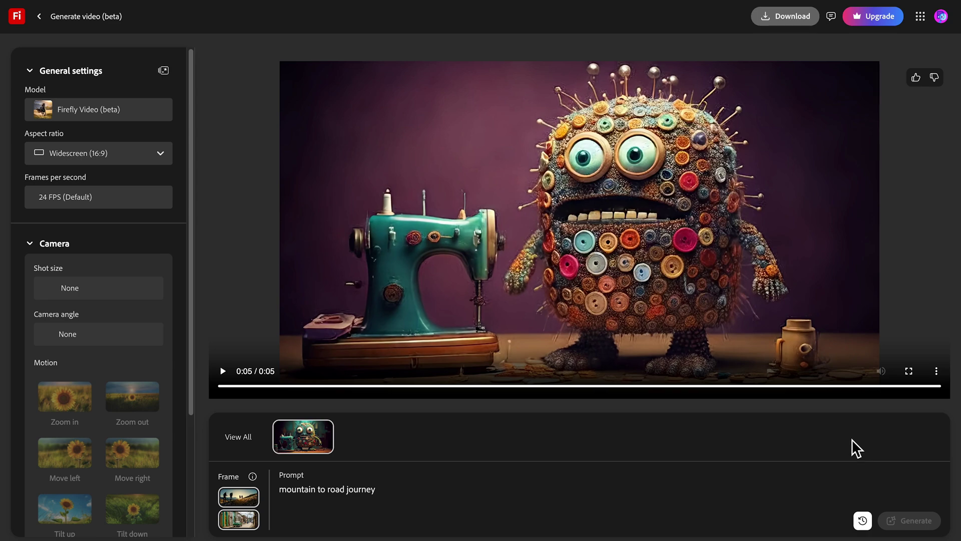
click(226, 372)
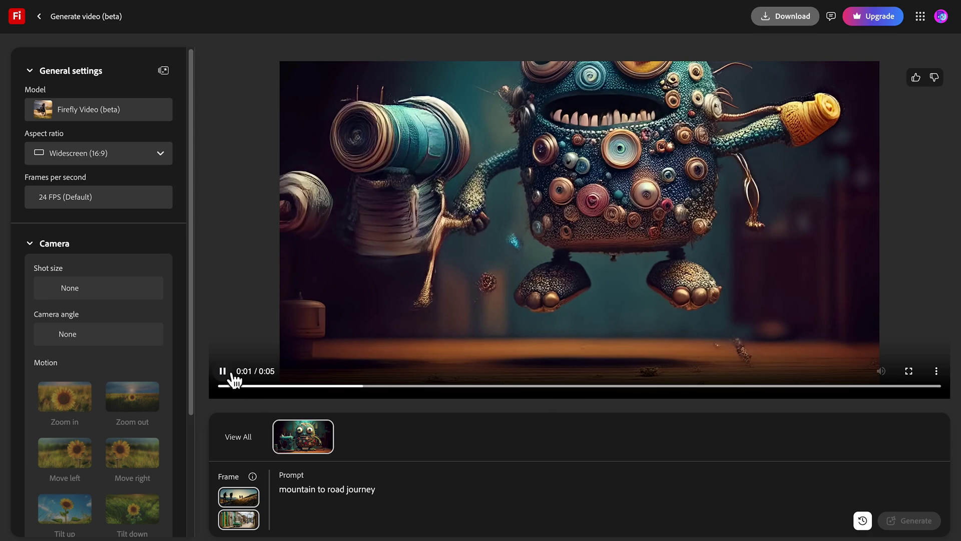
Pause the monster clip preview while the journey clip finishes generating.
click(223, 371)
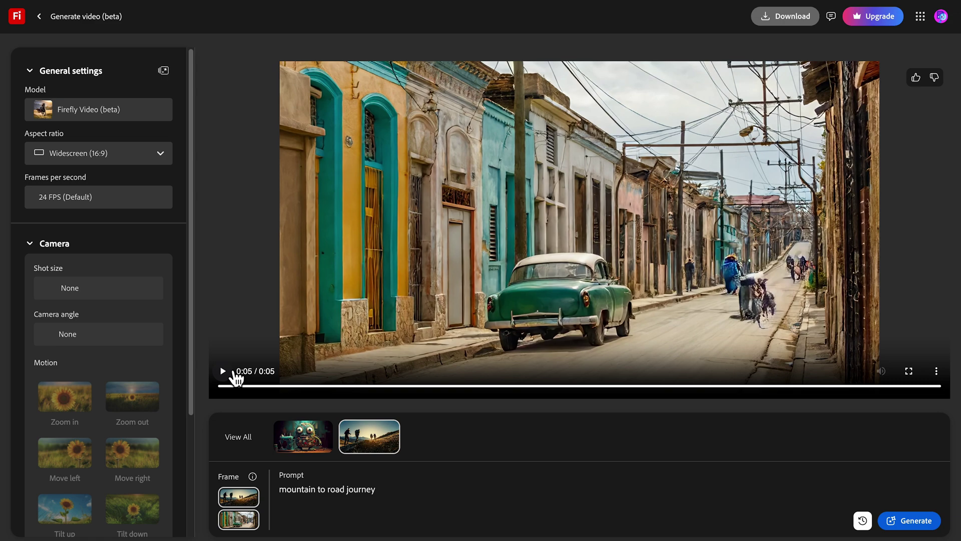
click(230, 381)
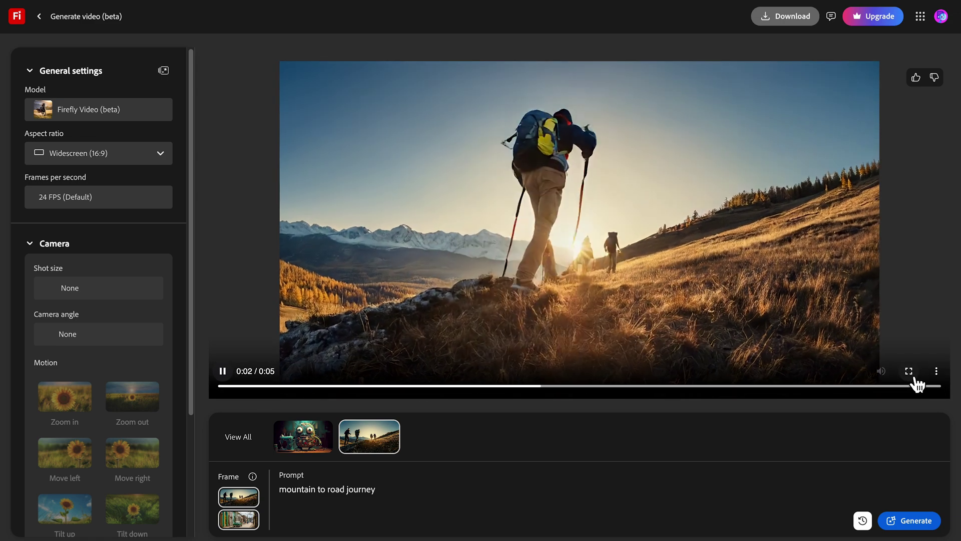
key(f)
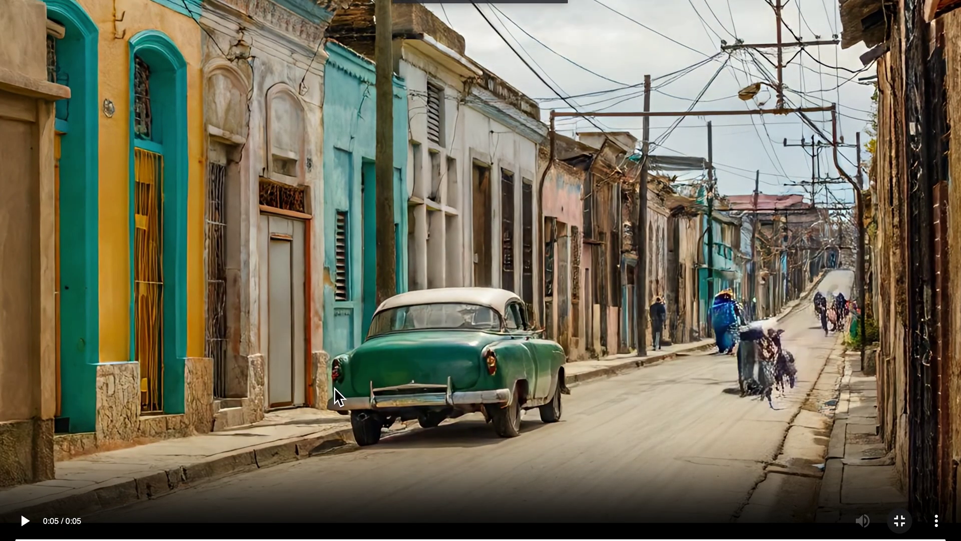
click(900, 521)
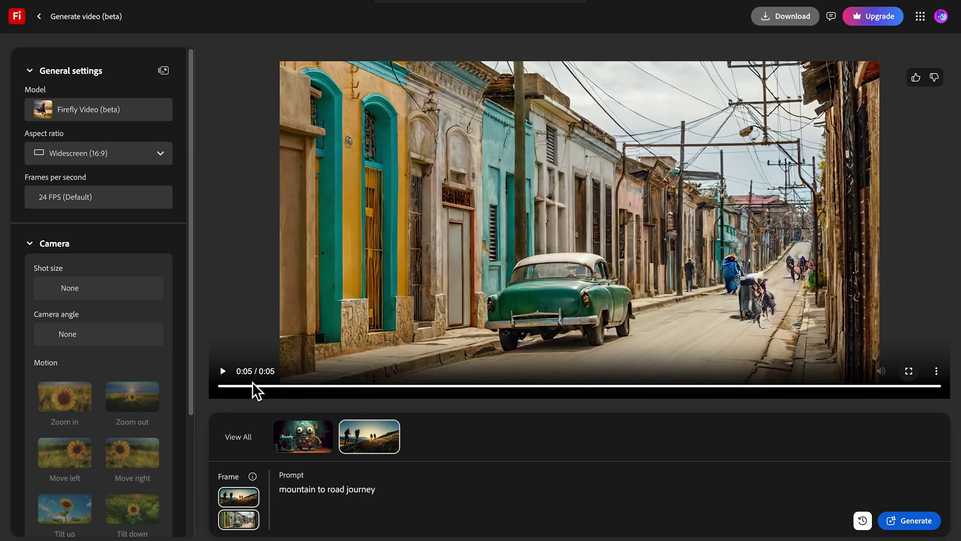
click(241, 395)
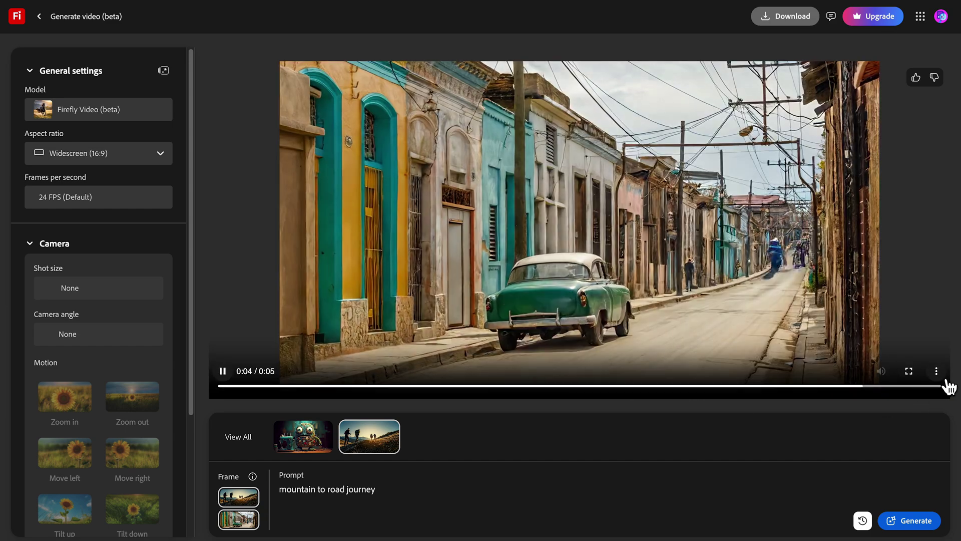
click(945, 379)
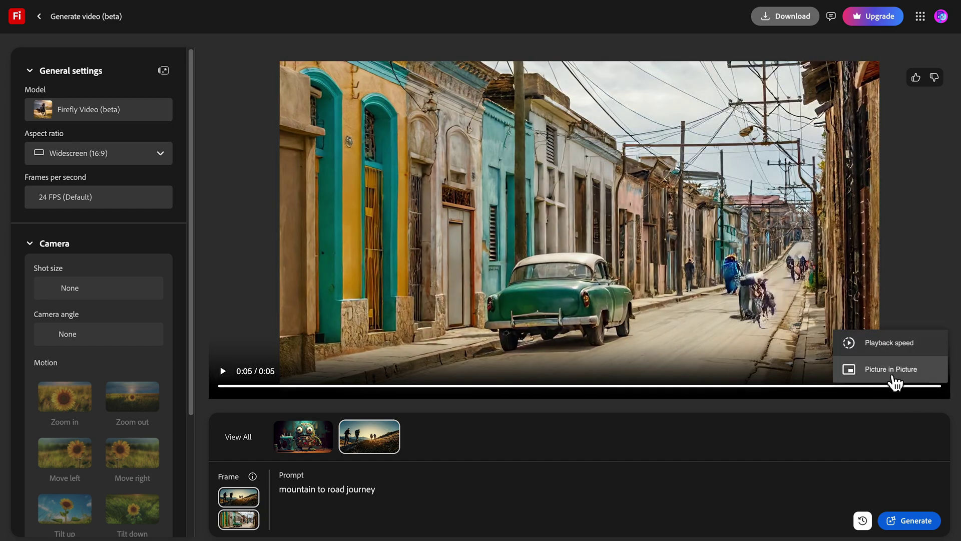
click(916, 206)
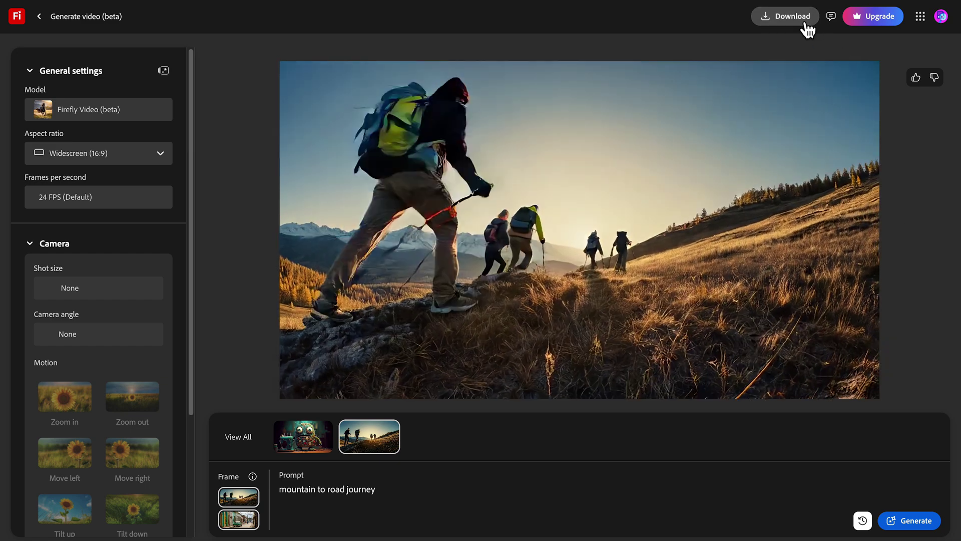
Download the journey clip as MP4, replay the monster clip, and return to the home page.
click(805, 20)
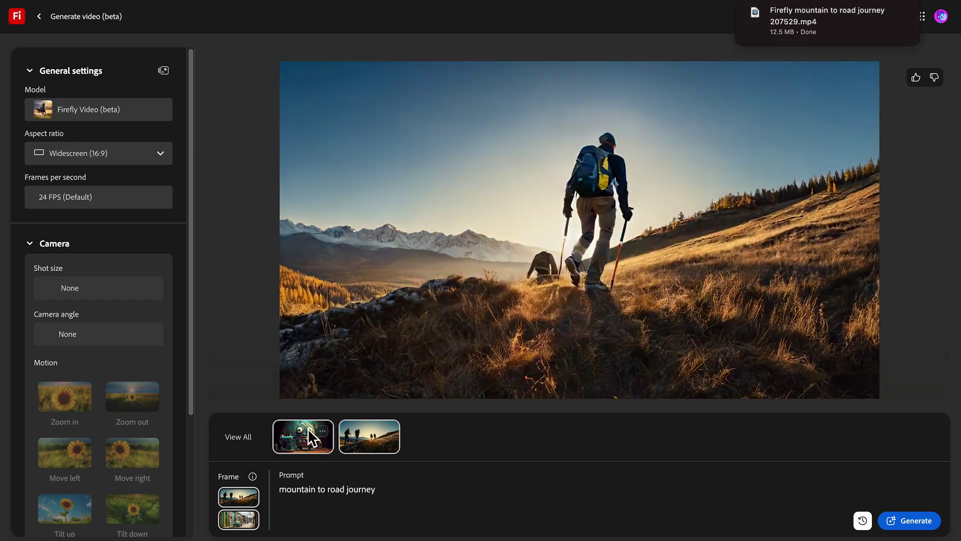
click(305, 431)
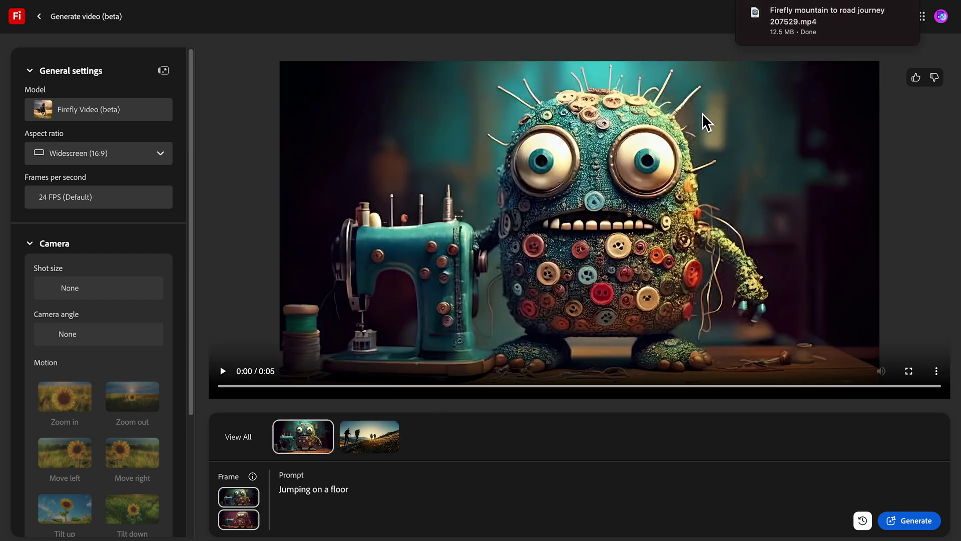
click(702, 113)
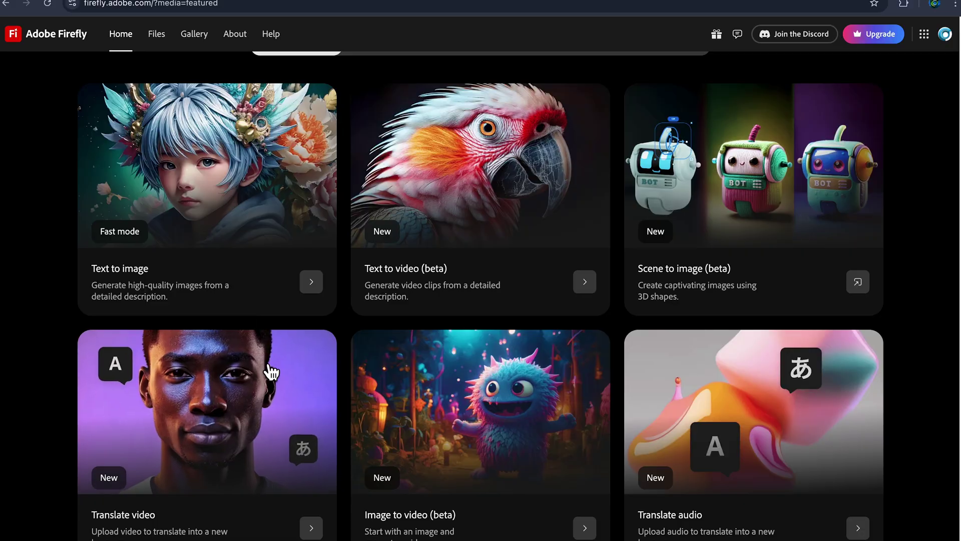
scroll(270, 370, down, 3)
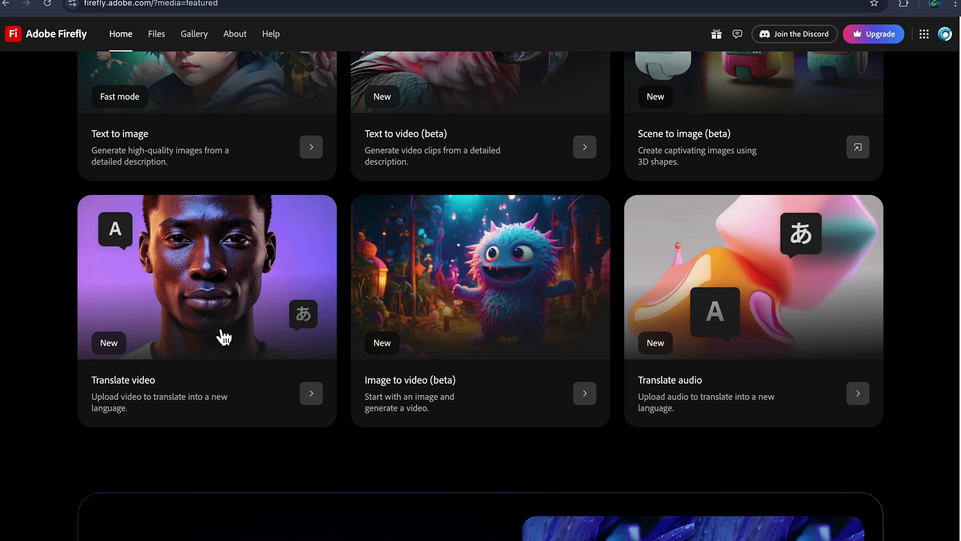
Open Firefly's Translate video tool from the home page.
click(204, 309)
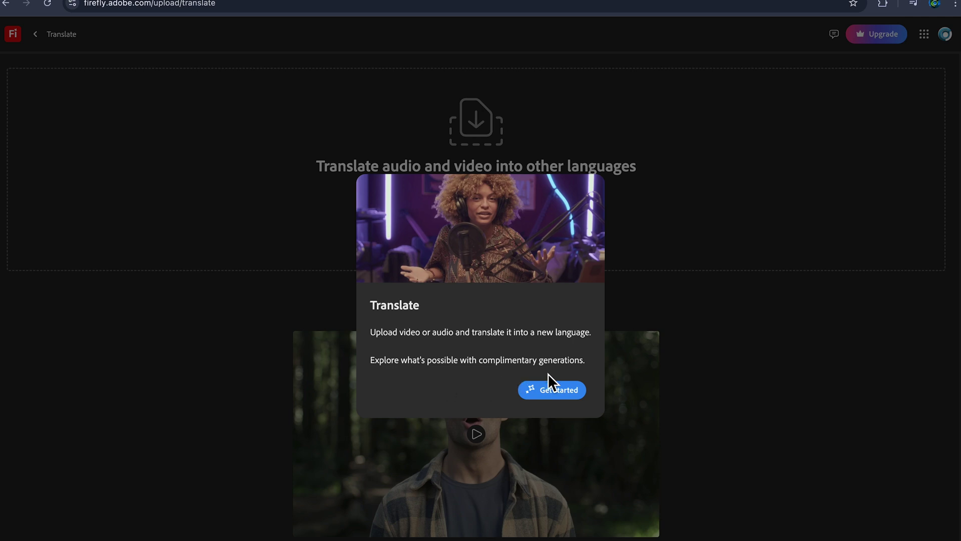
Dismiss the intro, play the sample video, and preview it in French and French (Canada).
click(553, 391)
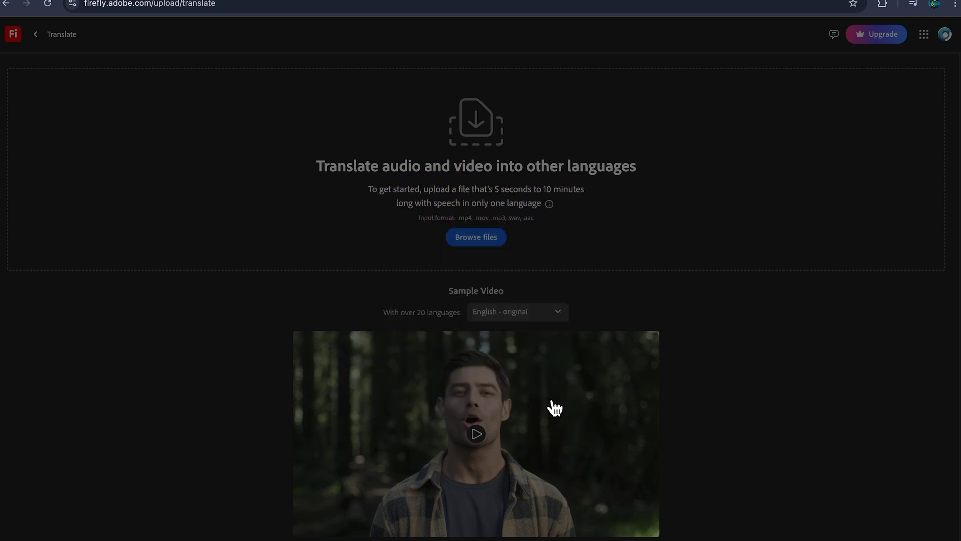
click(482, 435)
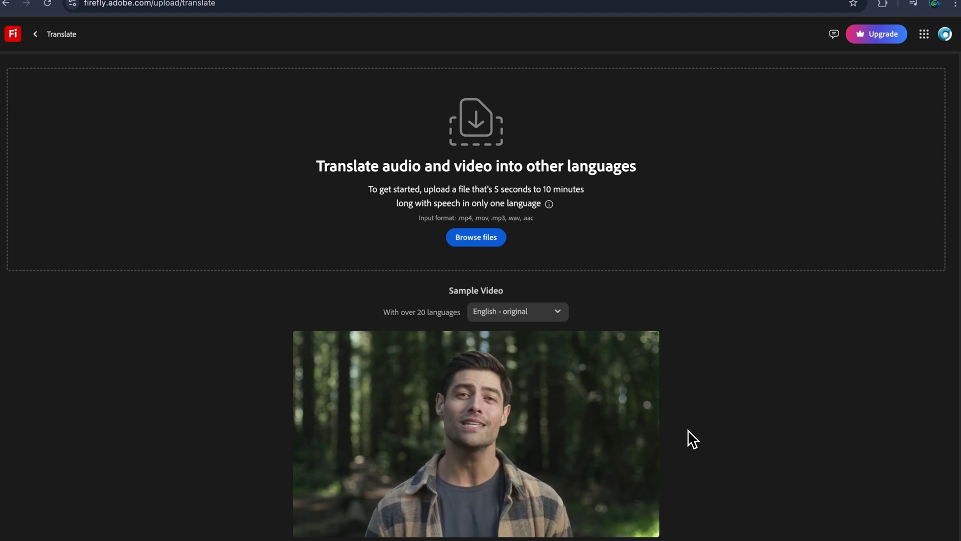
click(558, 318)
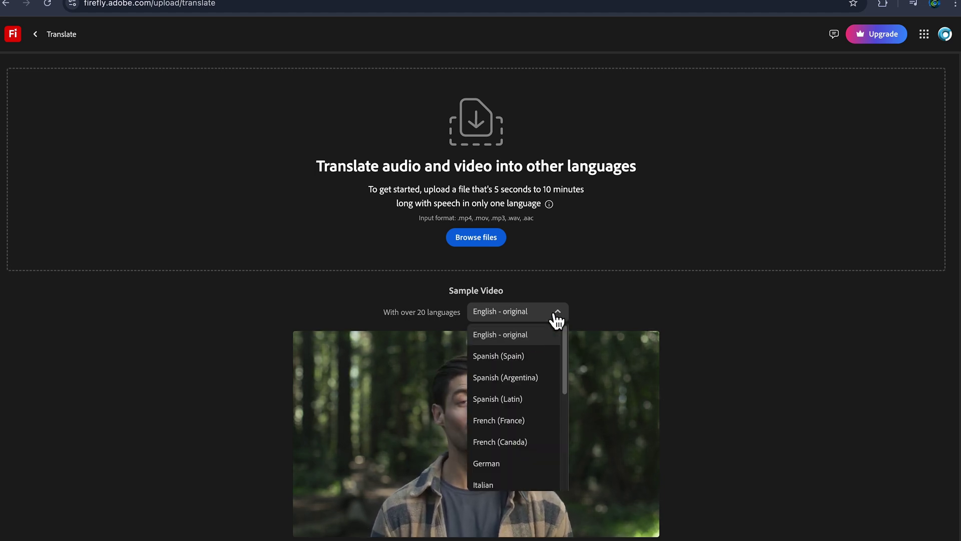
click(516, 428)
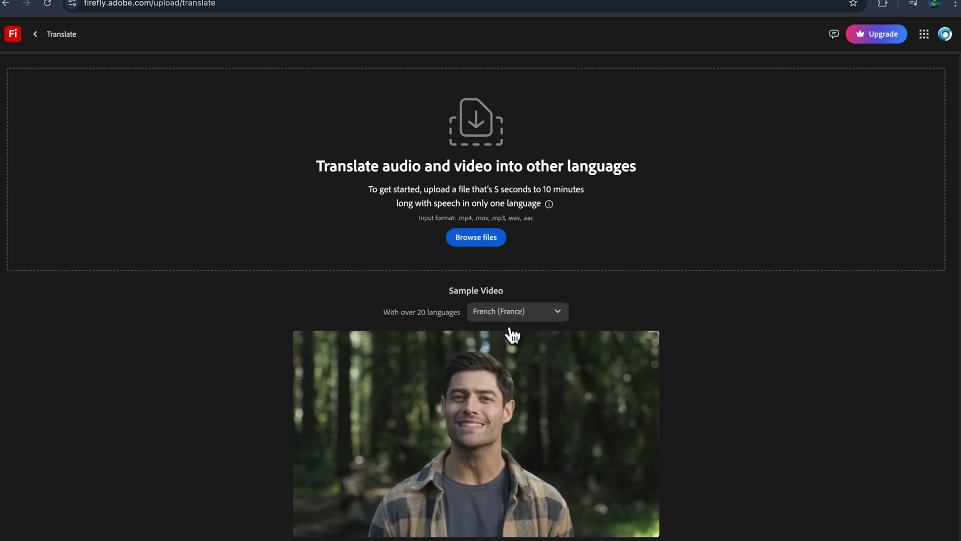
click(555, 316)
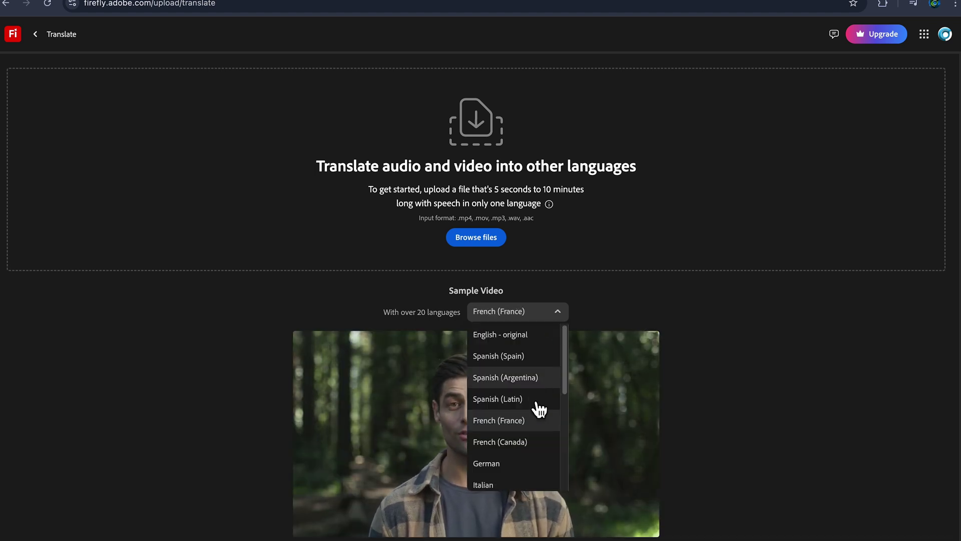
click(525, 448)
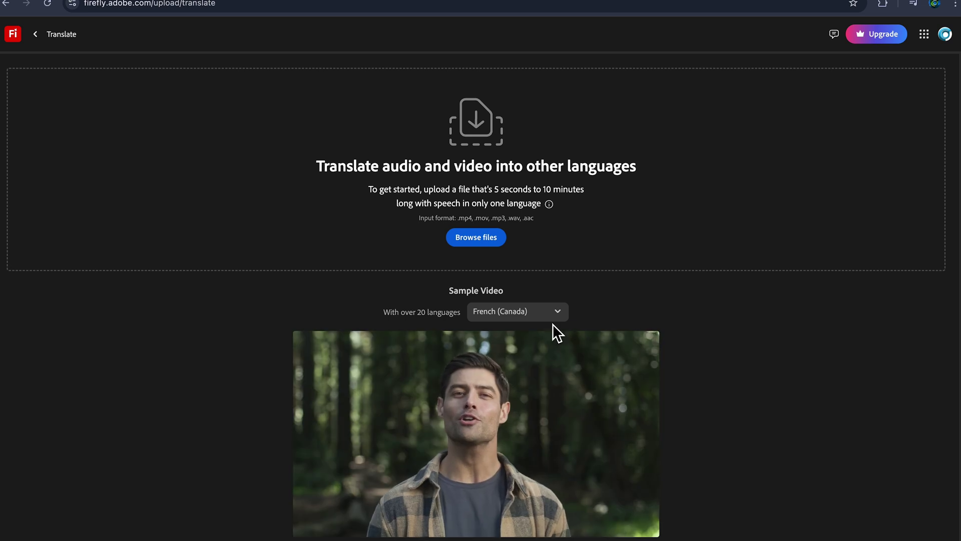
Switch the sample to Chinese (China), Hindi (India), then Portuguese (Portugal).
click(560, 315)
scroll(540, 440, down, 5)
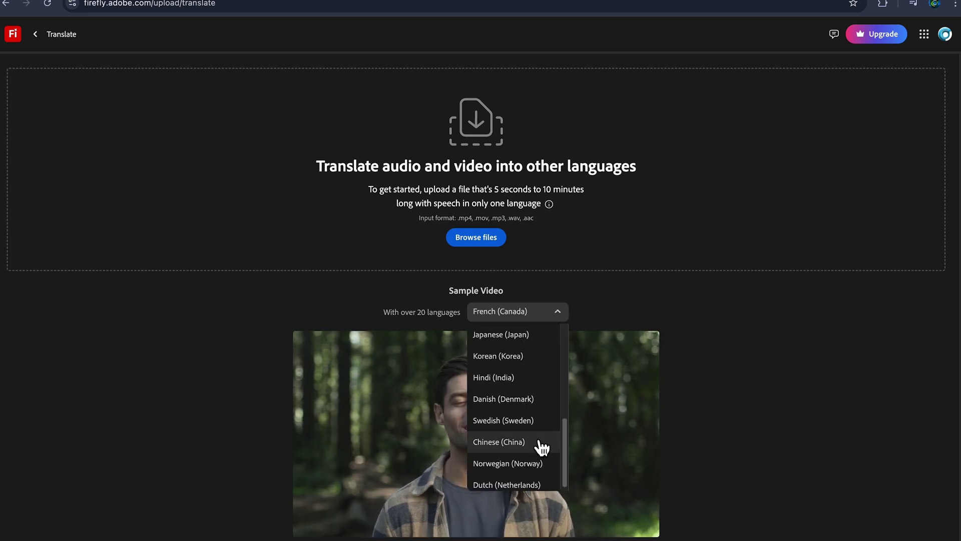
click(520, 446)
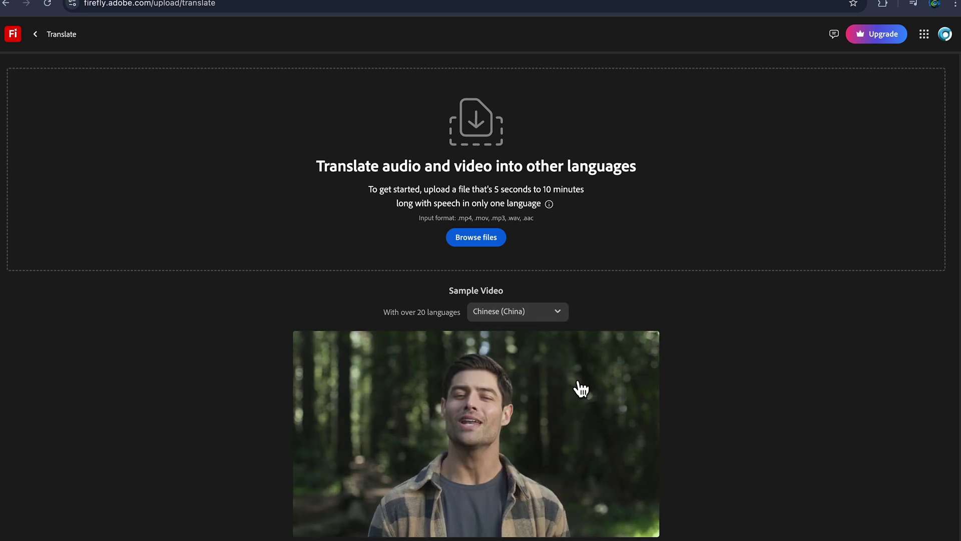
click(561, 320)
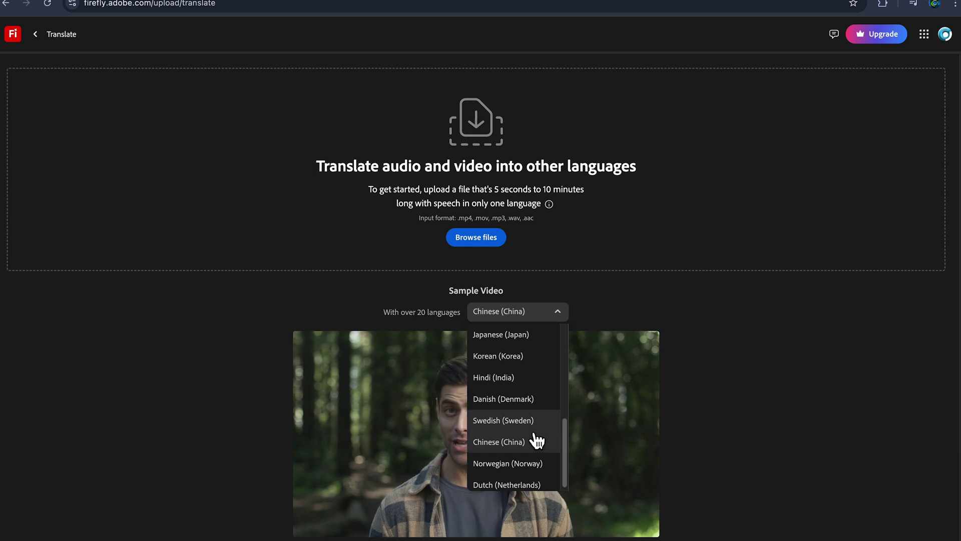
scroll(537, 440, up, 1)
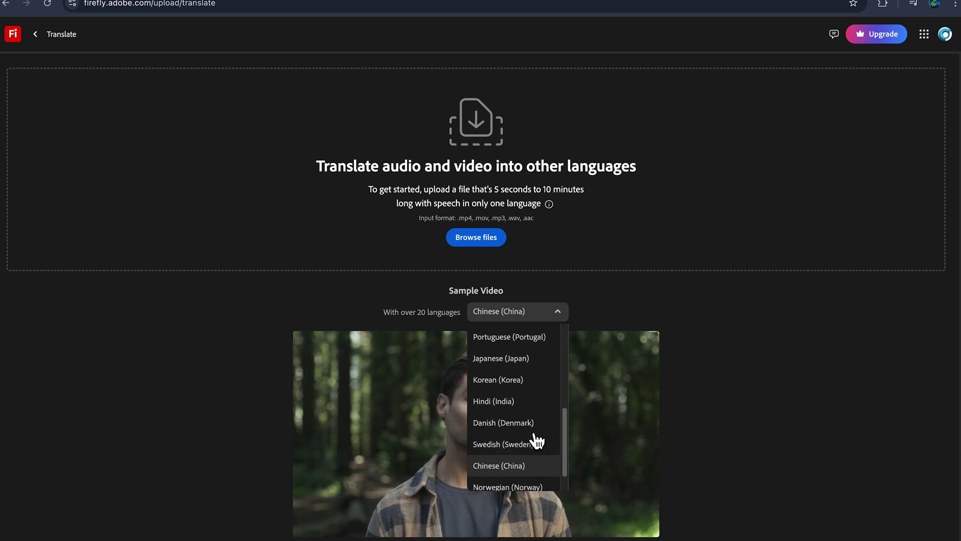
click(521, 410)
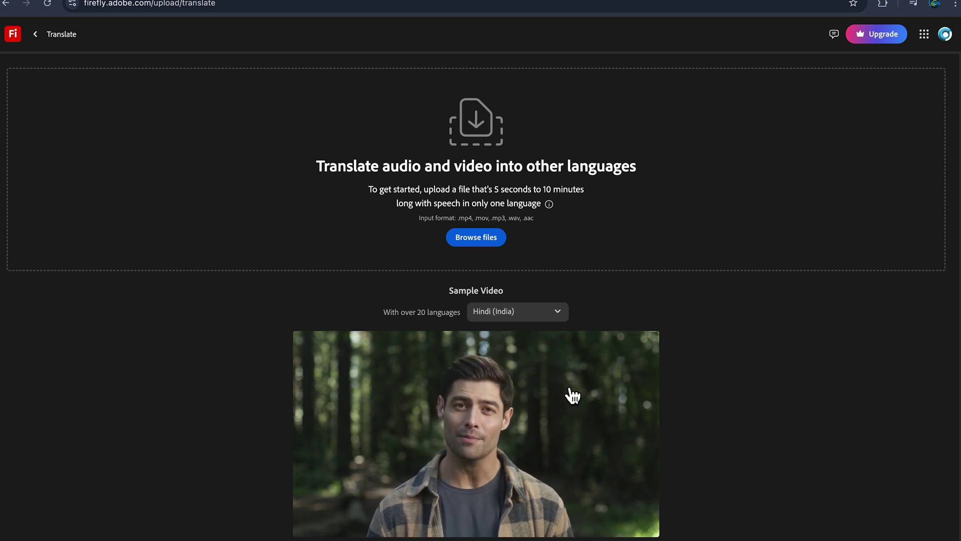
click(543, 328)
click(515, 339)
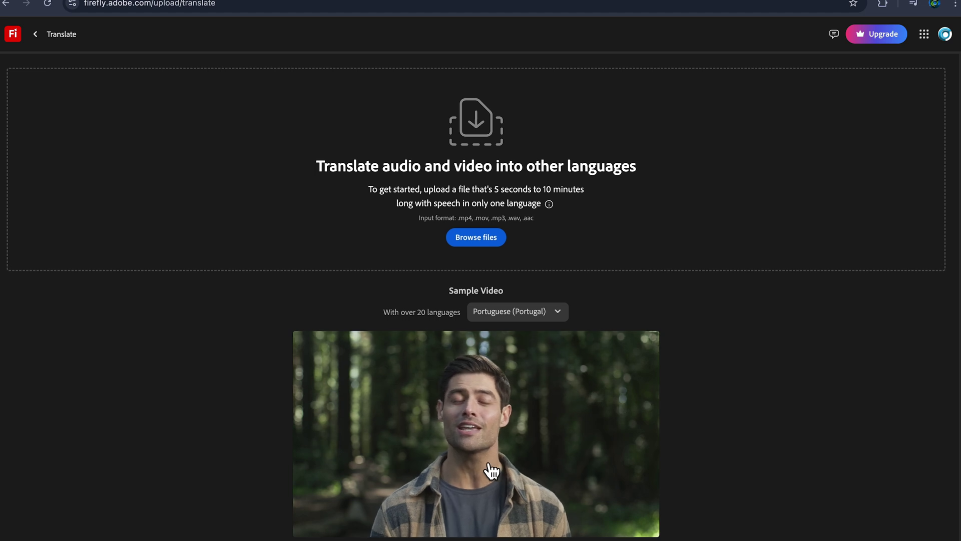
click(492, 245)
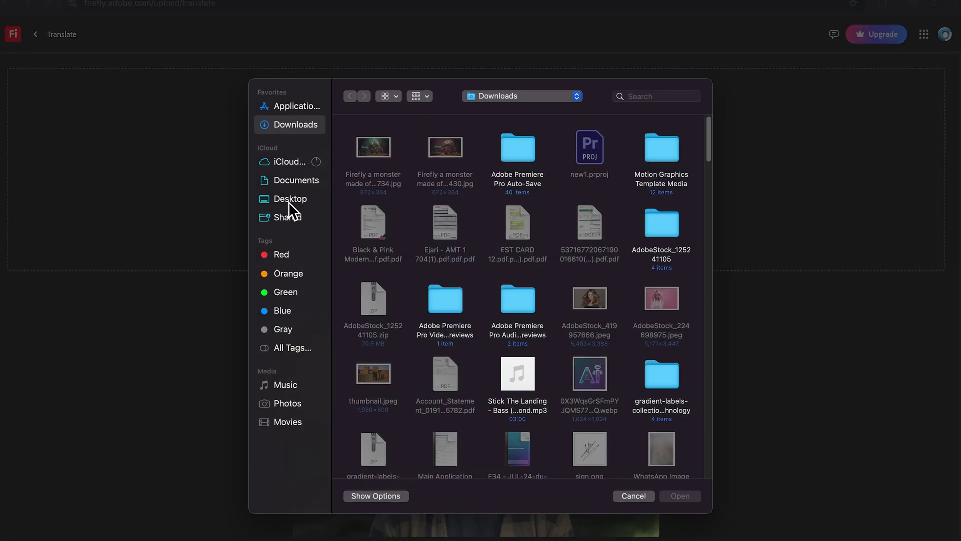
Upload the remove tool mp4 from Documents and accept the voice and face analysis terms.
click(292, 181)
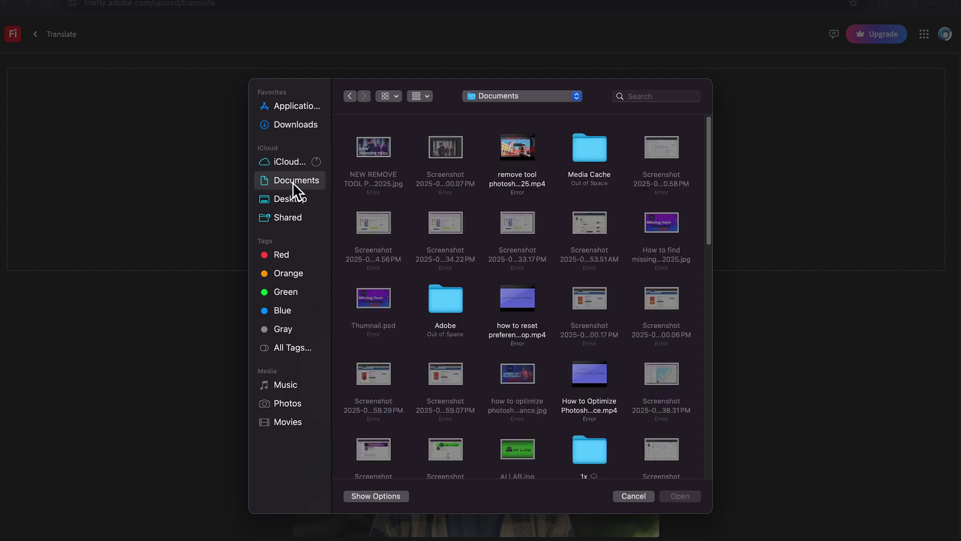
double_click(517, 161)
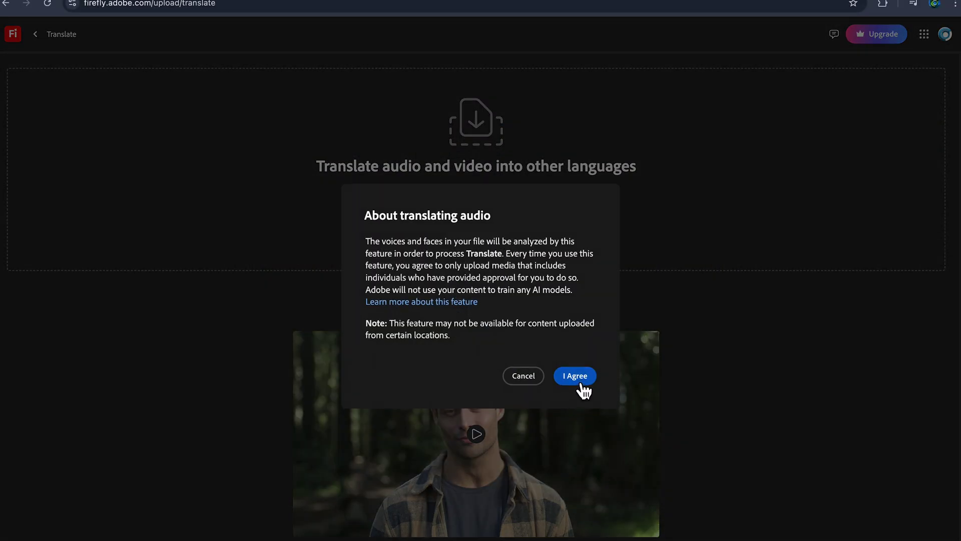
click(581, 382)
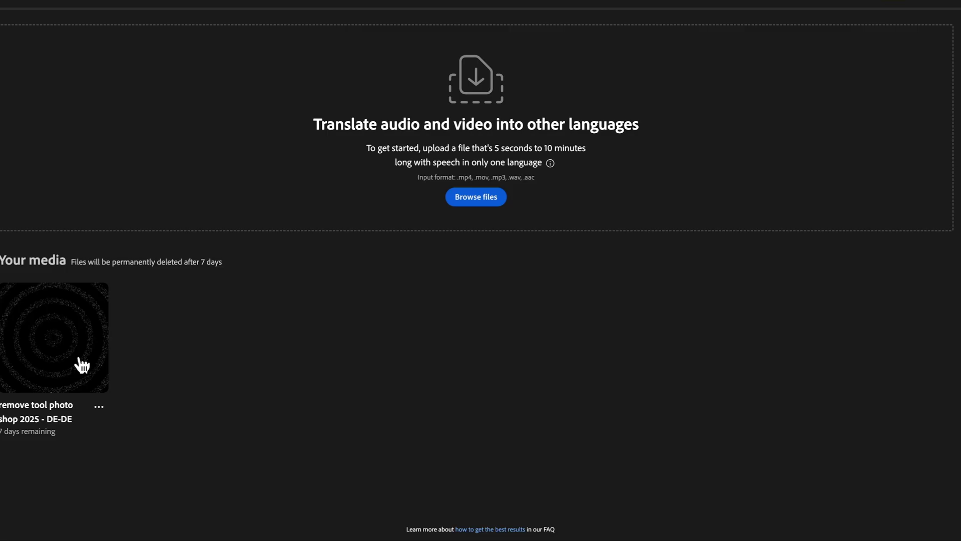
Open the DE-DE translation of the uploaded video and play it with its German transcript.
click(75, 367)
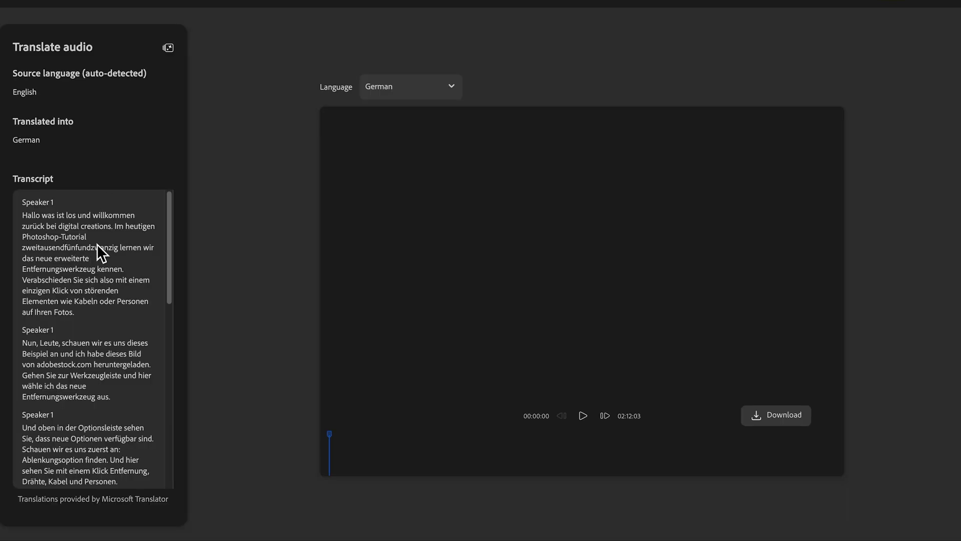
click(397, 95)
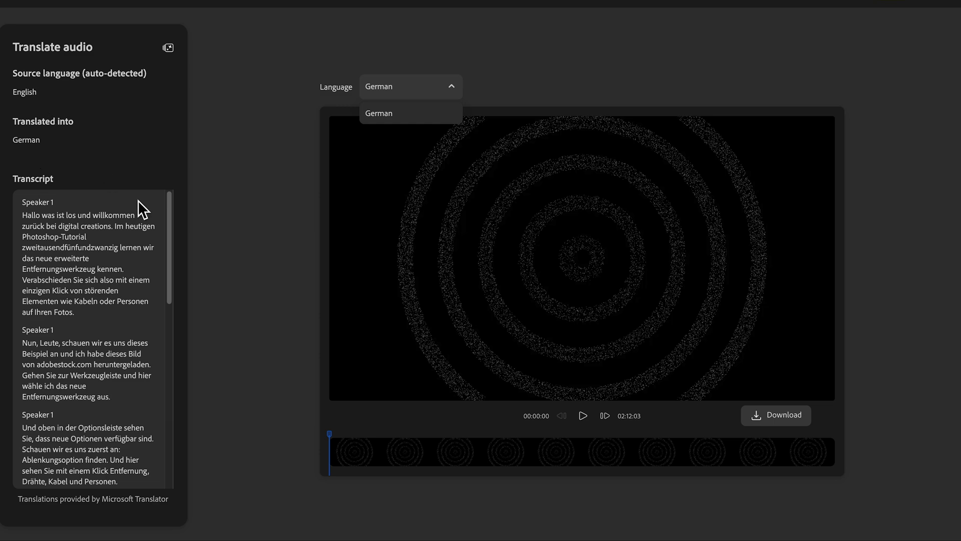
click(591, 423)
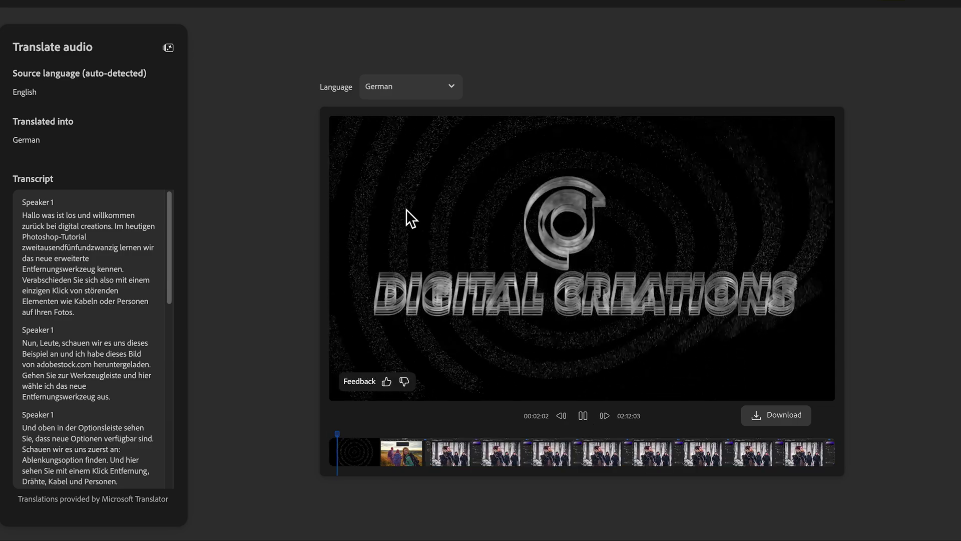
Confirm German stays selected as the output language in the Language dropdown.
click(404, 100)
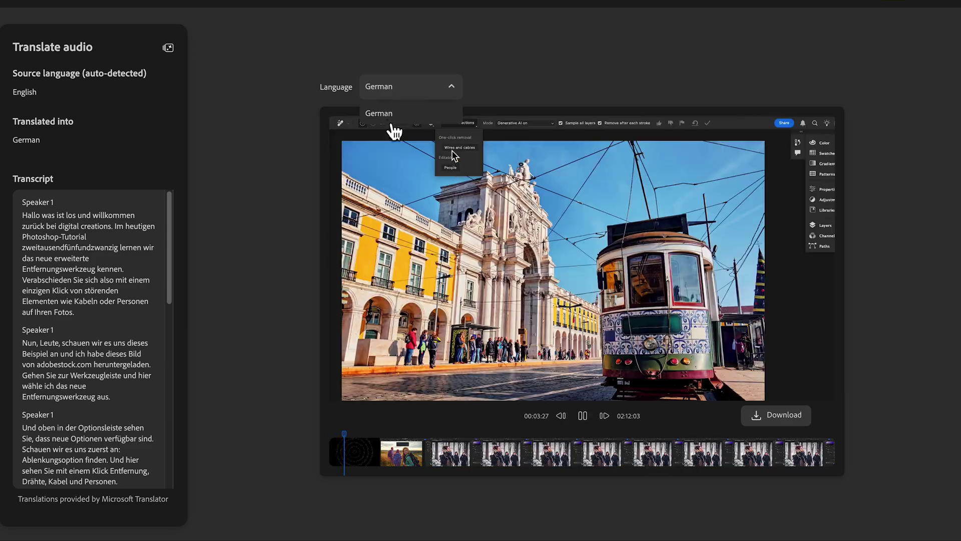
click(113, 78)
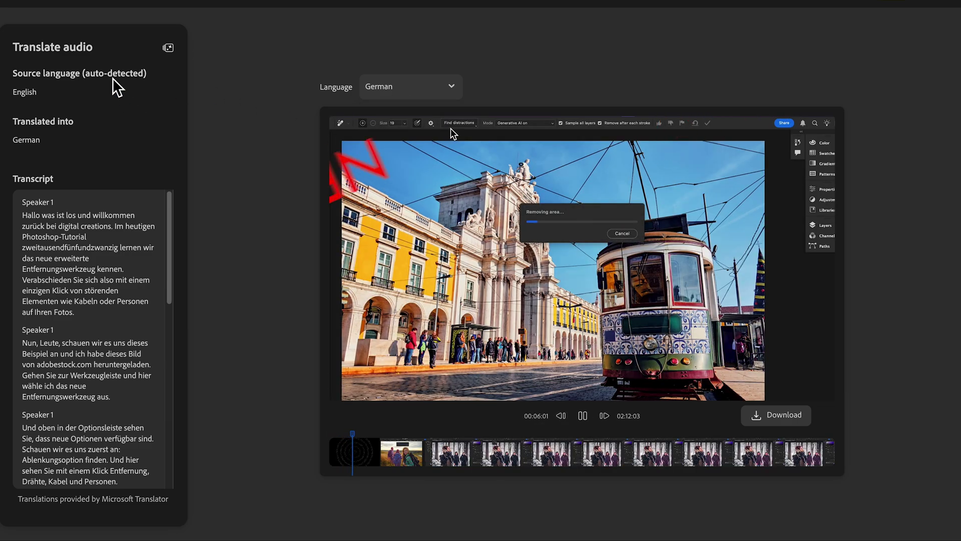
click(398, 98)
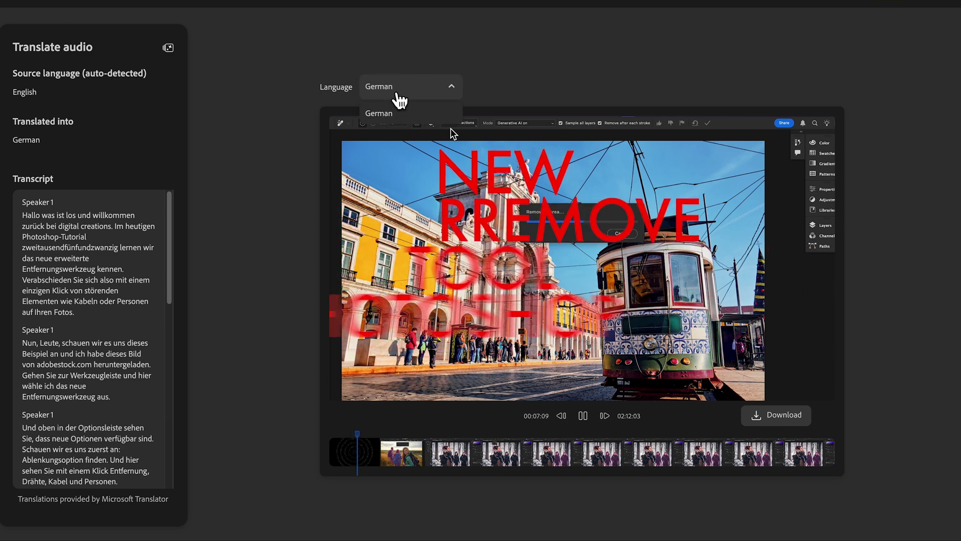
click(393, 114)
click(386, 100)
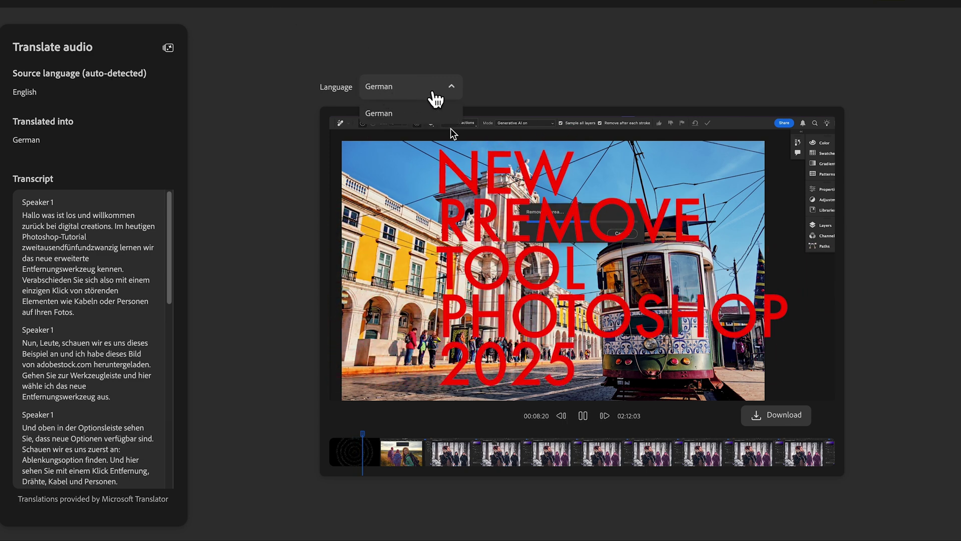
click(452, 92)
click(465, 98)
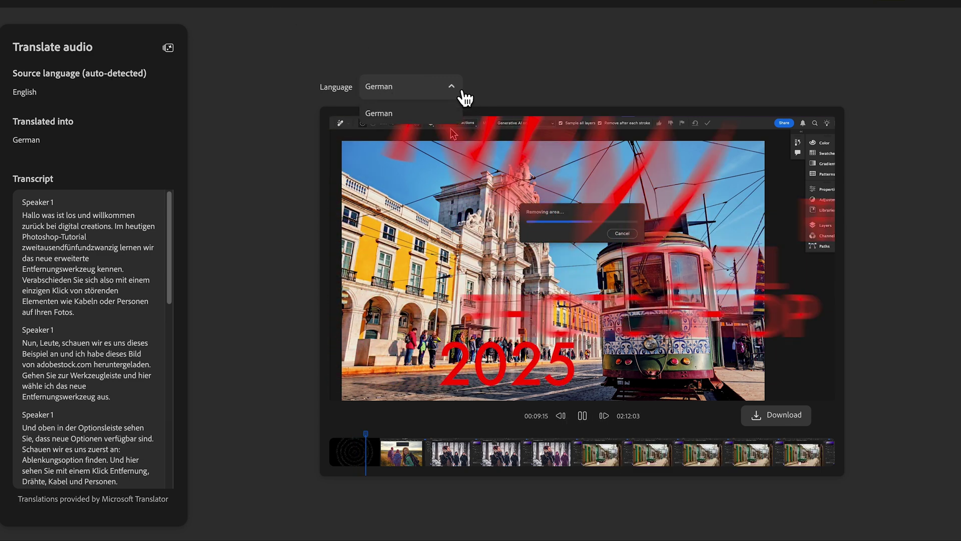
click(434, 98)
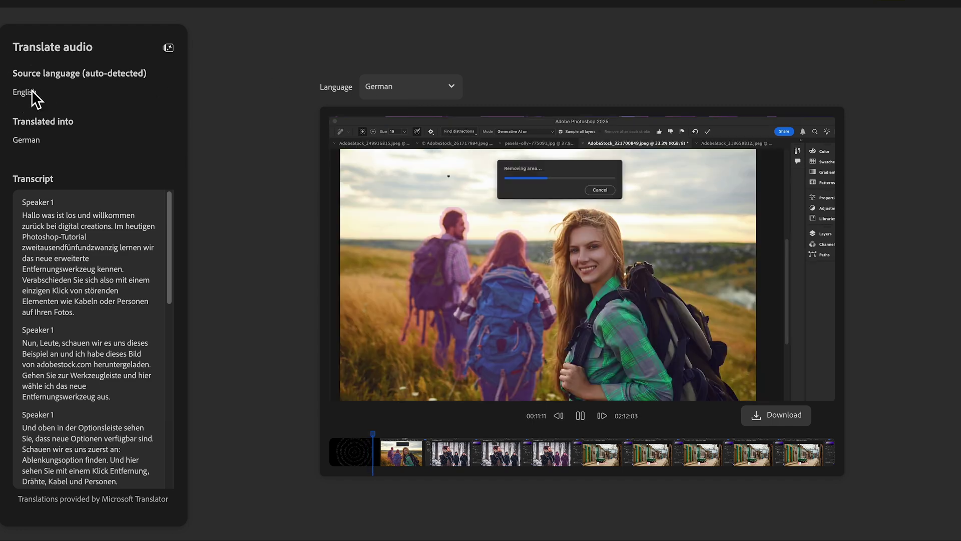